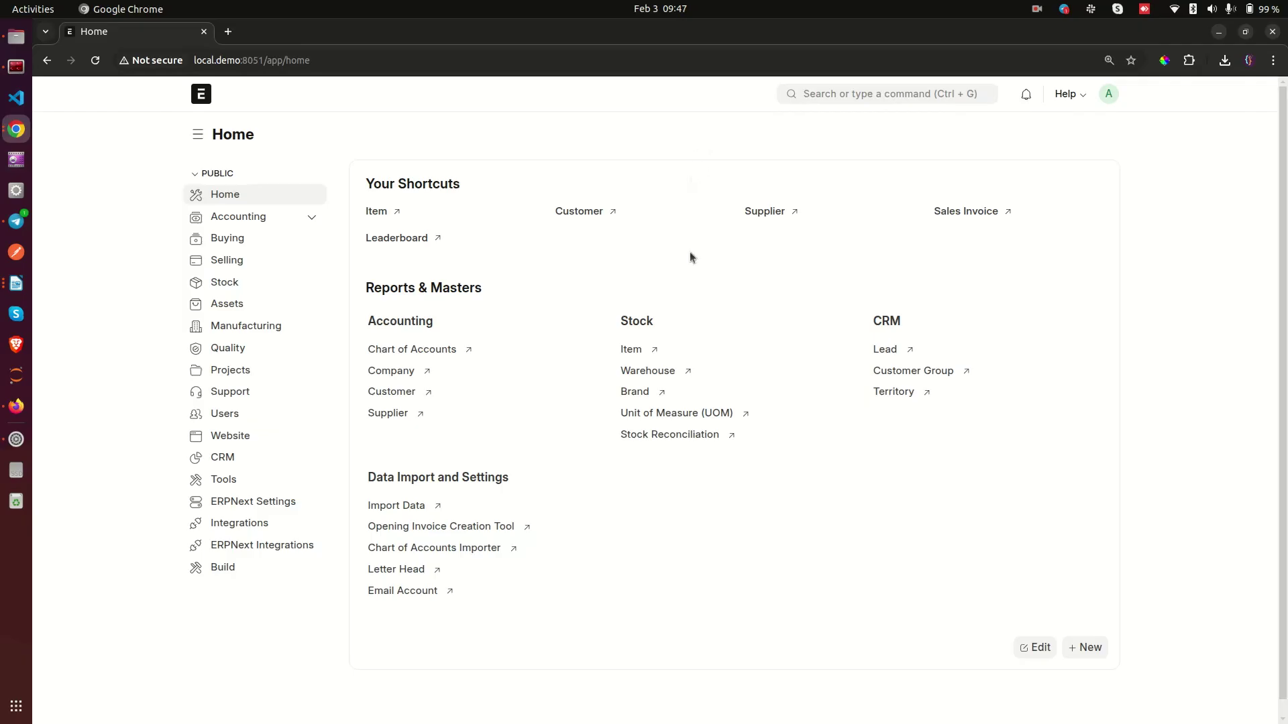
Step: Open the Stock Balance report and rebuild it, showing 450 OnePlus 10T units in Stores - UL
scroll(534, 279, down, 1)
scroll(529, 282, up, 1)
click(844, 93)
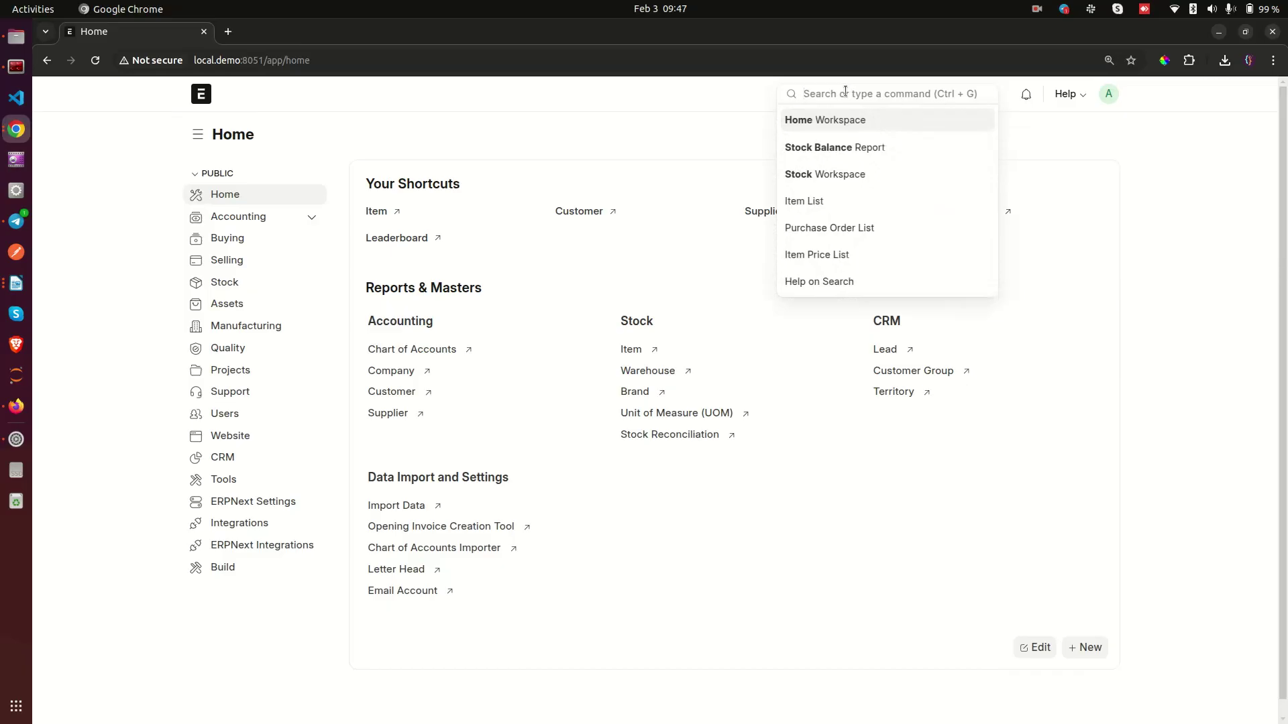
text(stock ba)
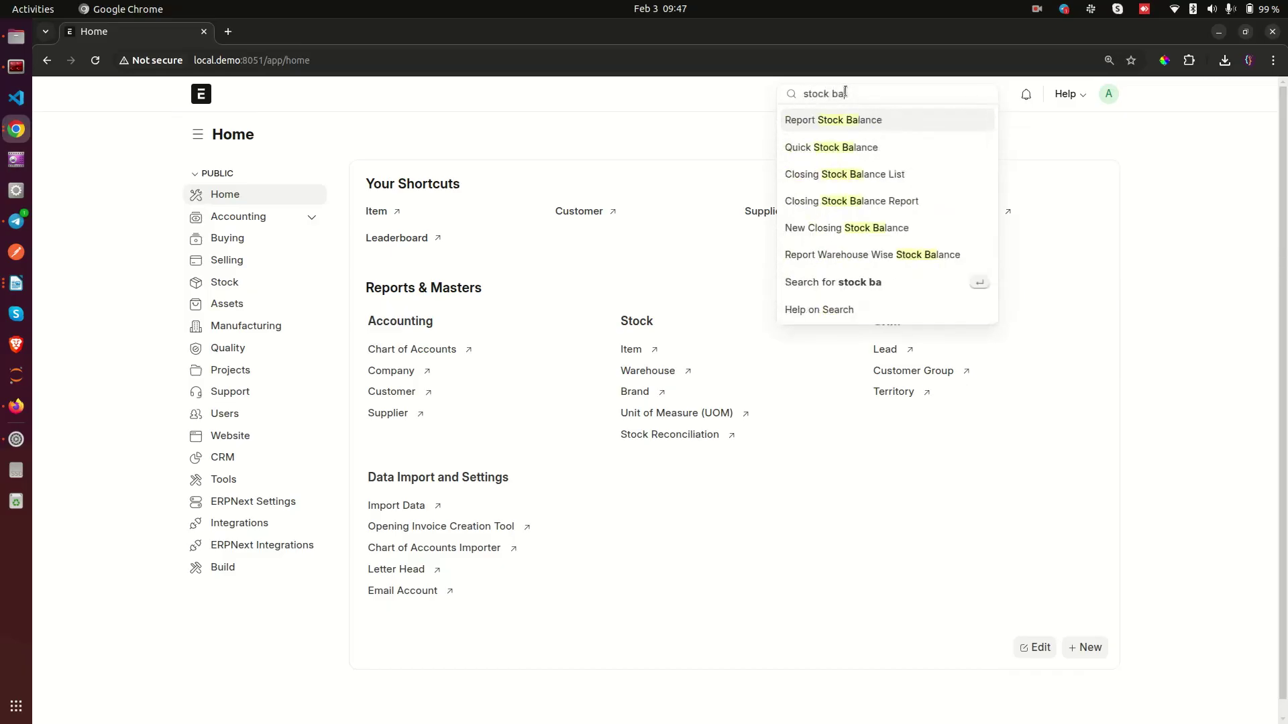
click(820, 121)
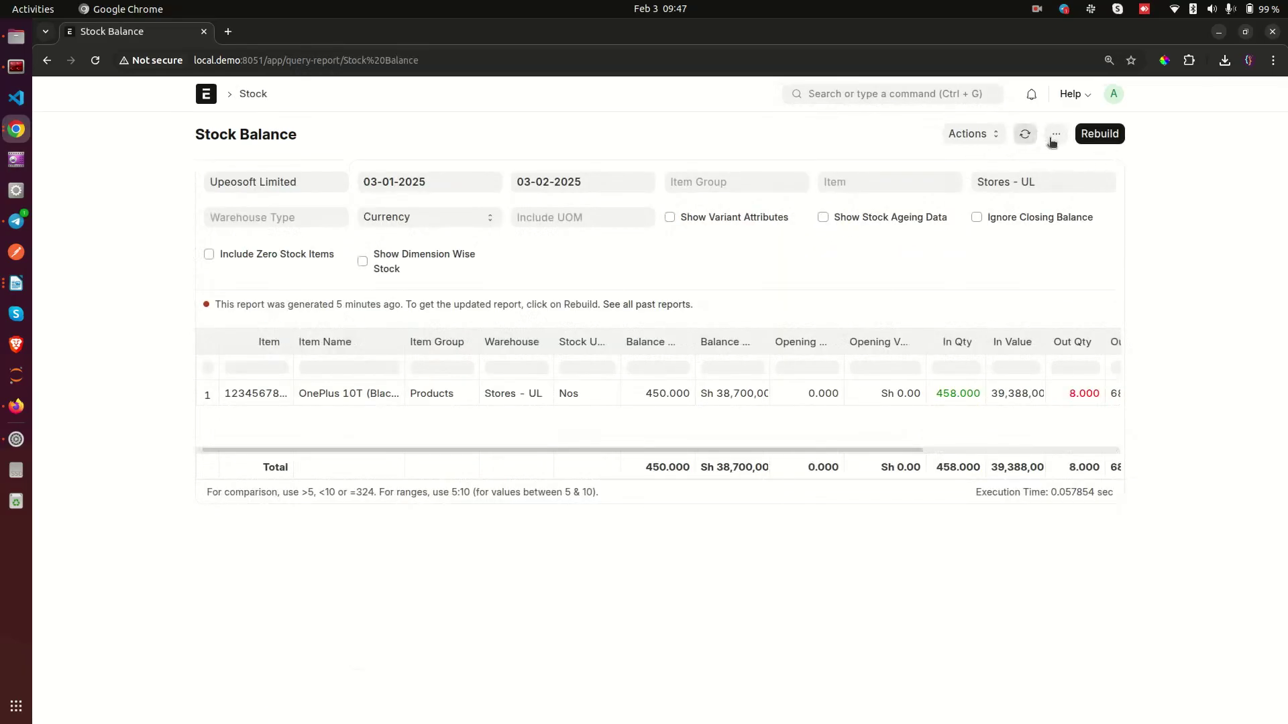
click(1090, 134)
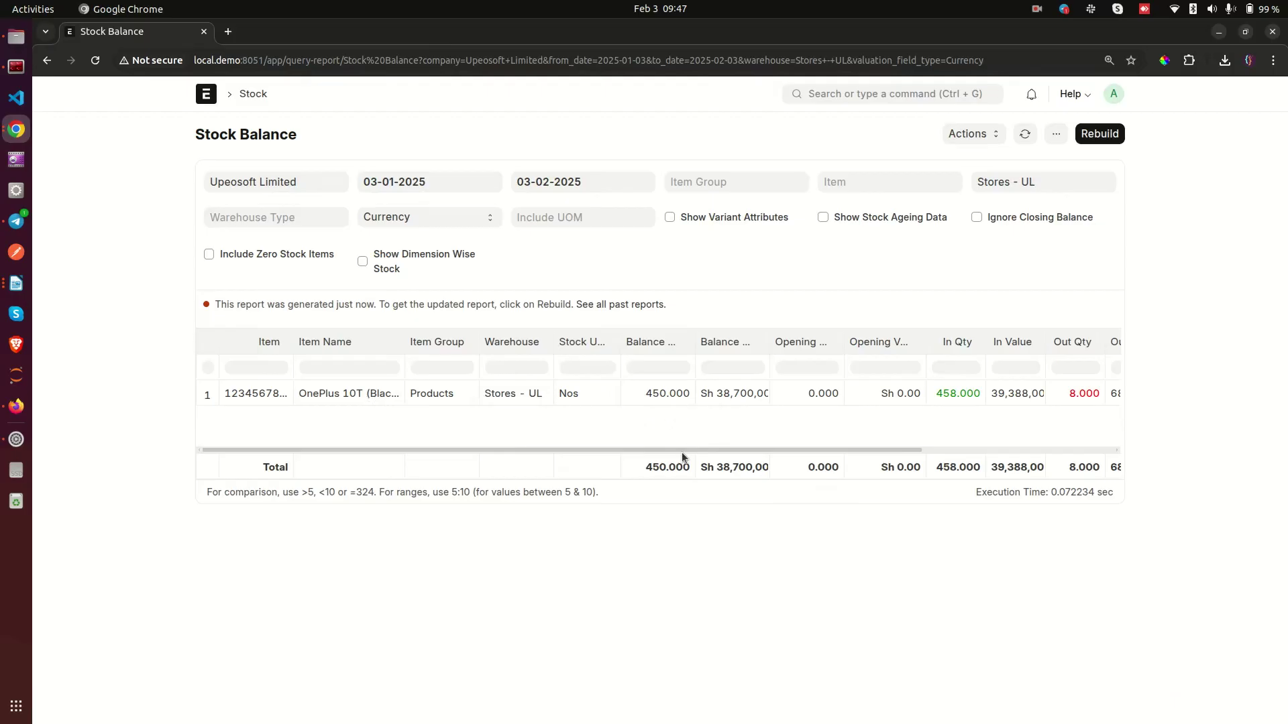
drag(682, 452, 721, 452)
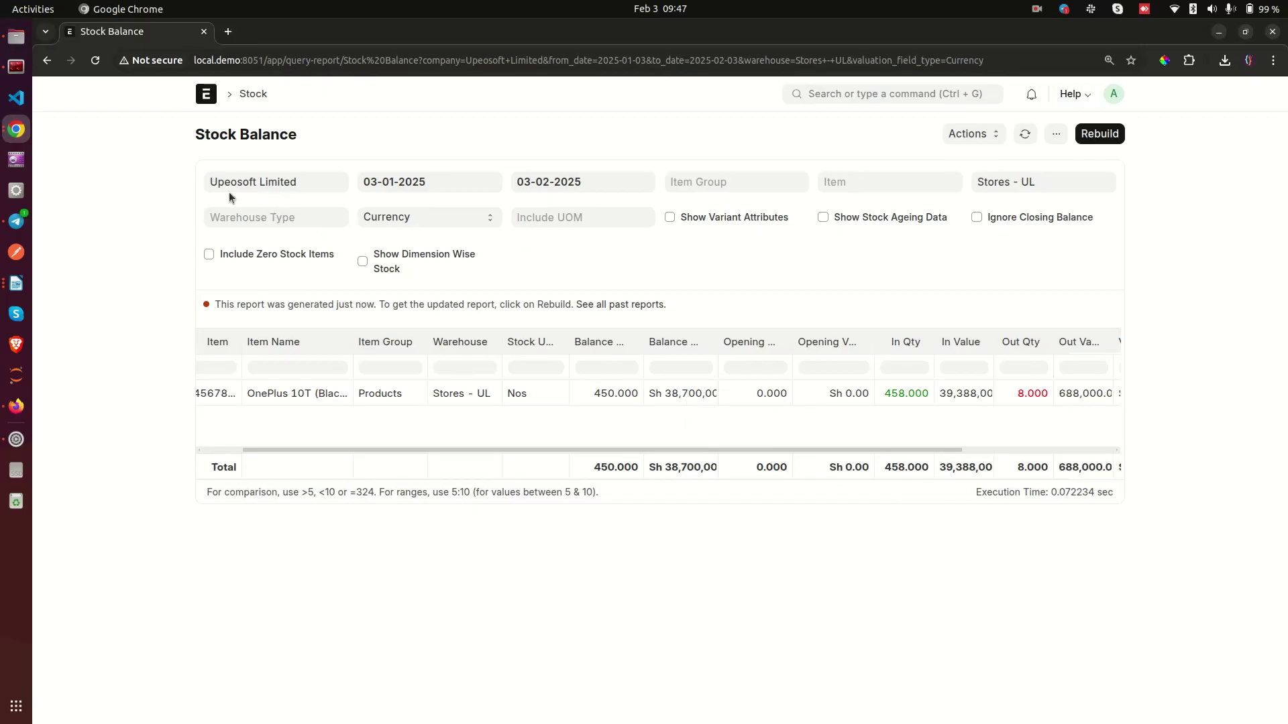
Step: Open the Home workspace in a second browser tab beside the report
right_click(207, 99)
click(281, 114)
click(268, 31)
click(137, 33)
click(296, 32)
Step: Go to the Stock Reconciliation list via 'stock rec' and start a new reconciliation
click(658, 282)
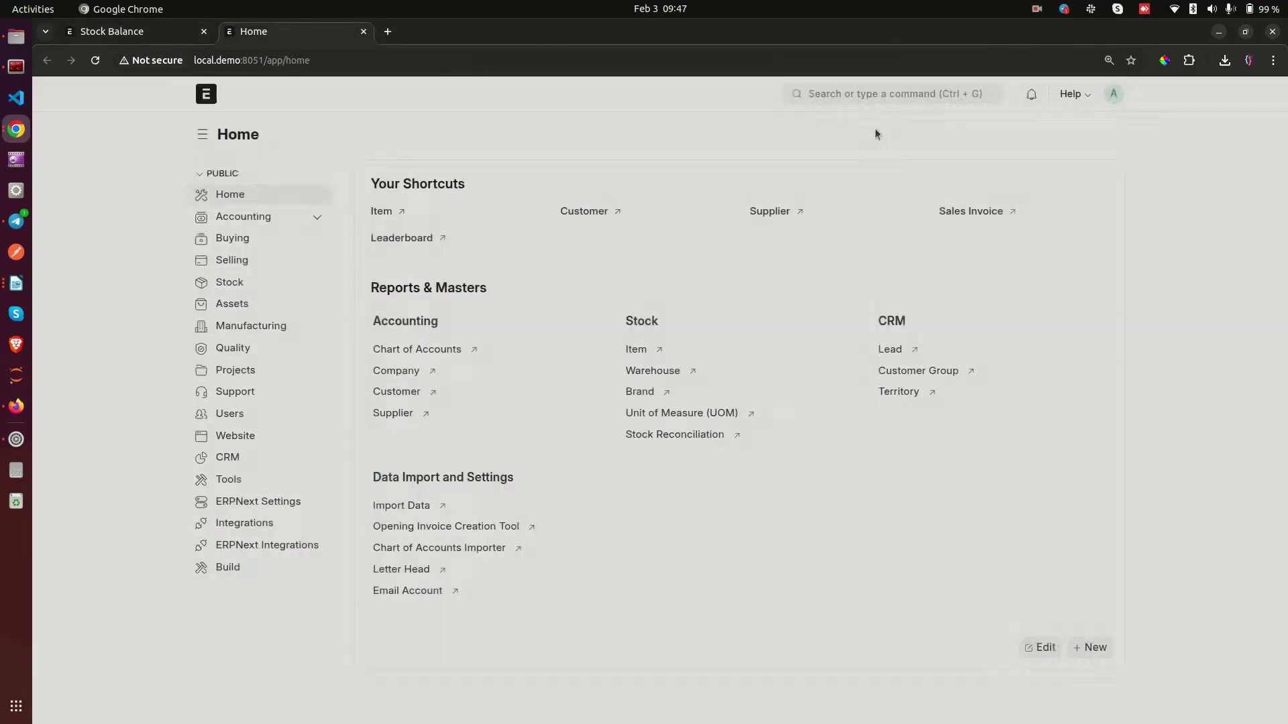
click(892, 93)
text(stock rec)
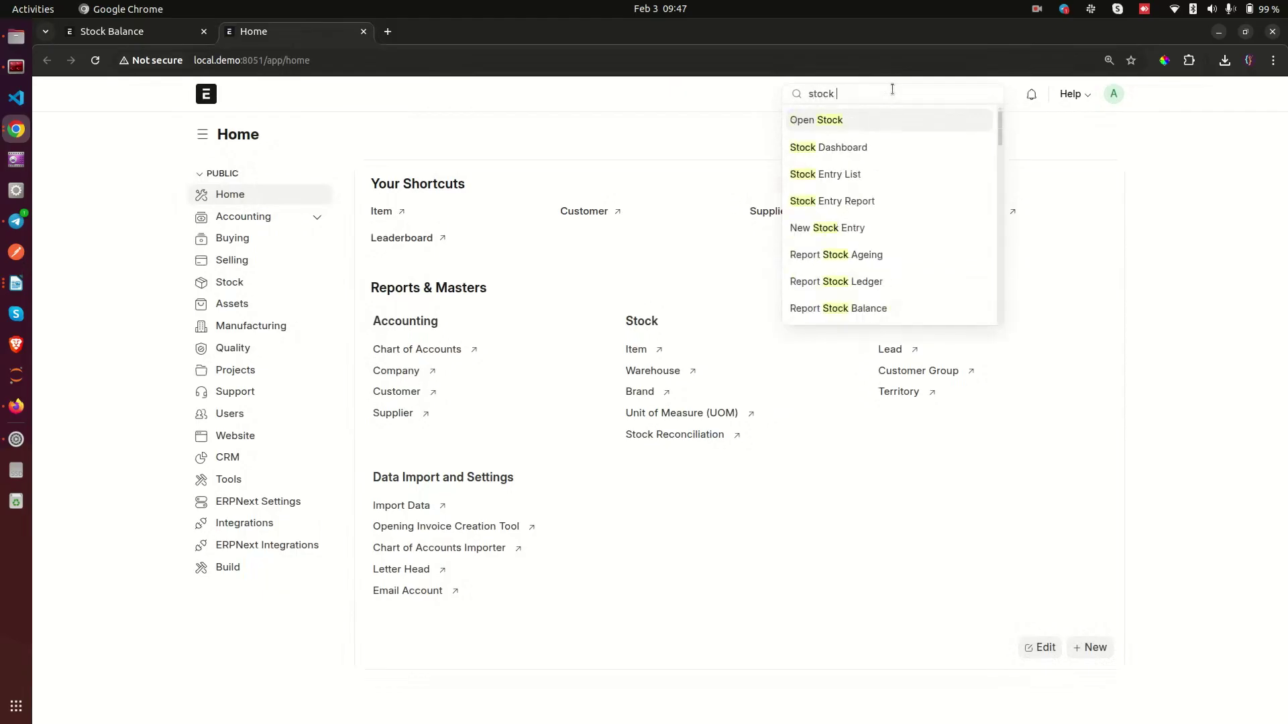
click(832, 125)
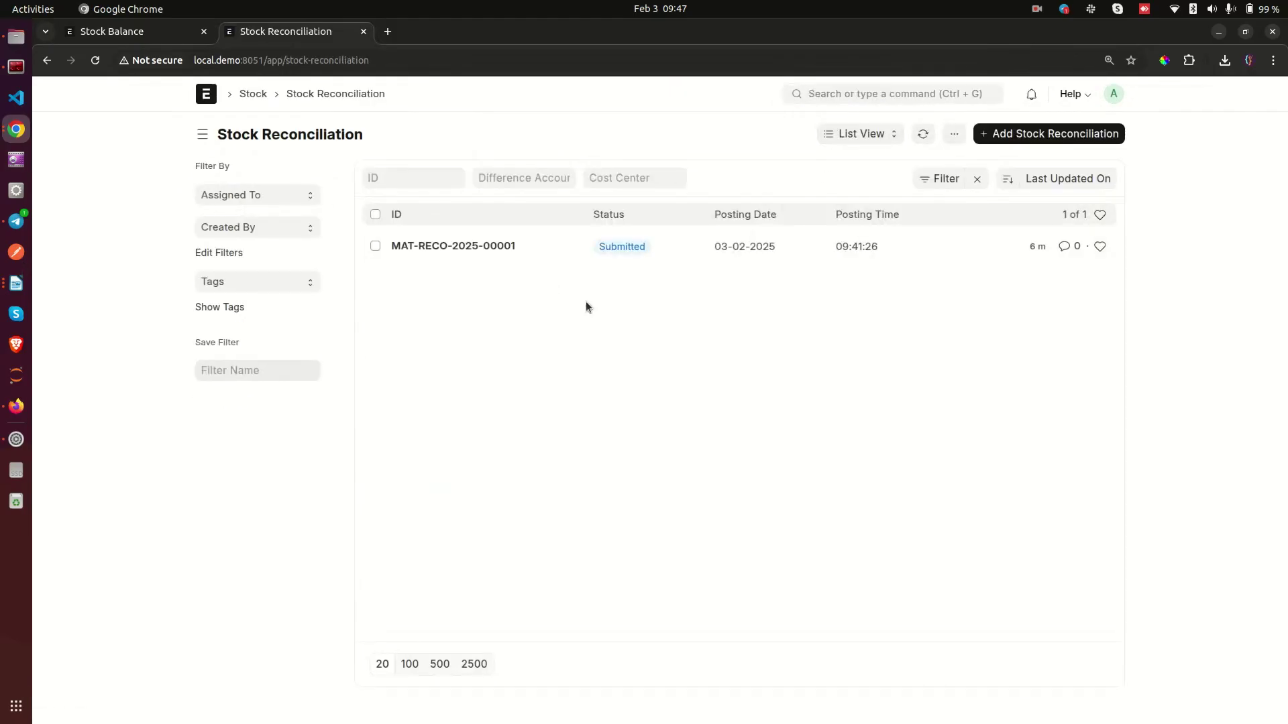
click(1060, 137)
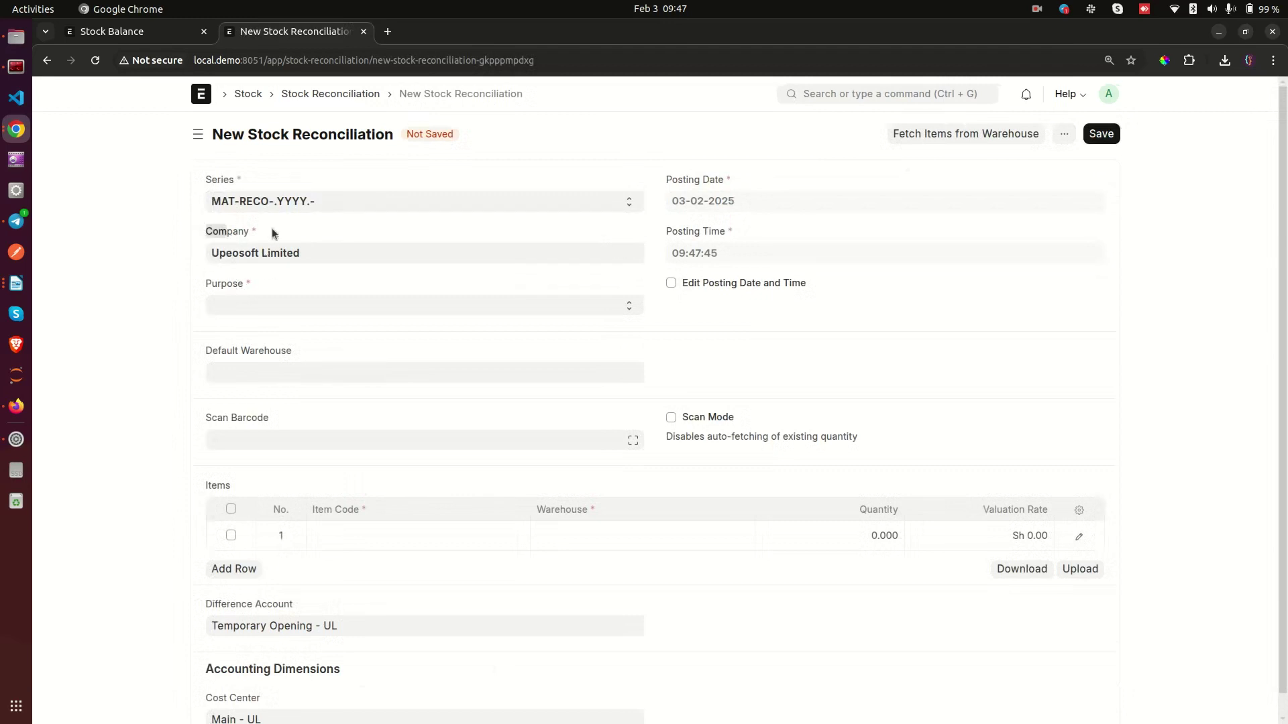
Step: Set the reconciliation's Purpose to Stock Reconciliation
click(246, 254)
click(472, 230)
click(250, 307)
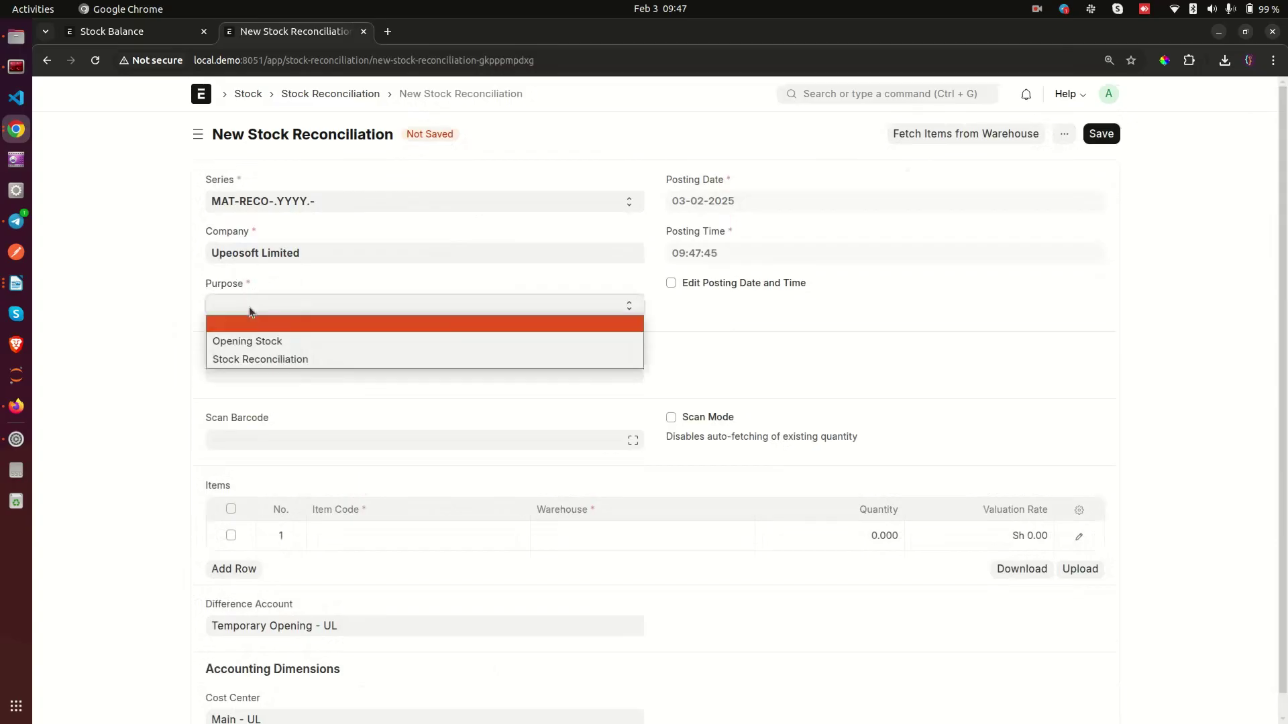
click(280, 358)
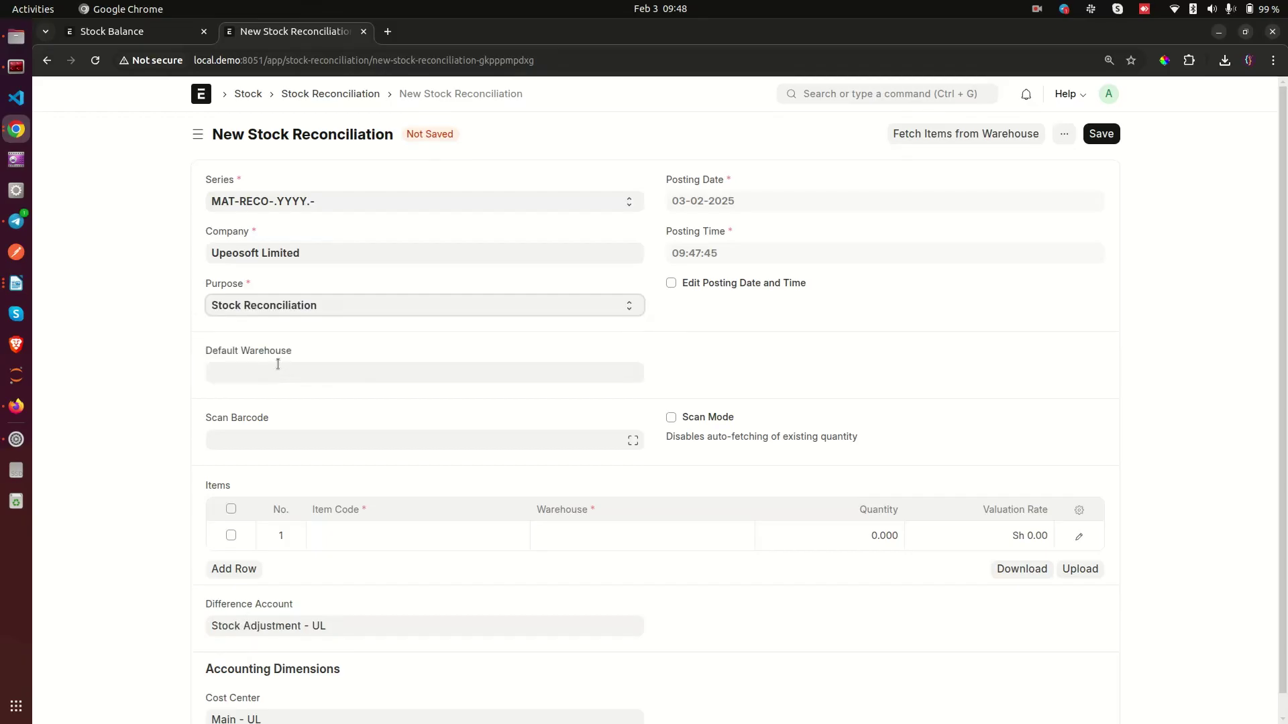
scroll(655, 339, down, 1)
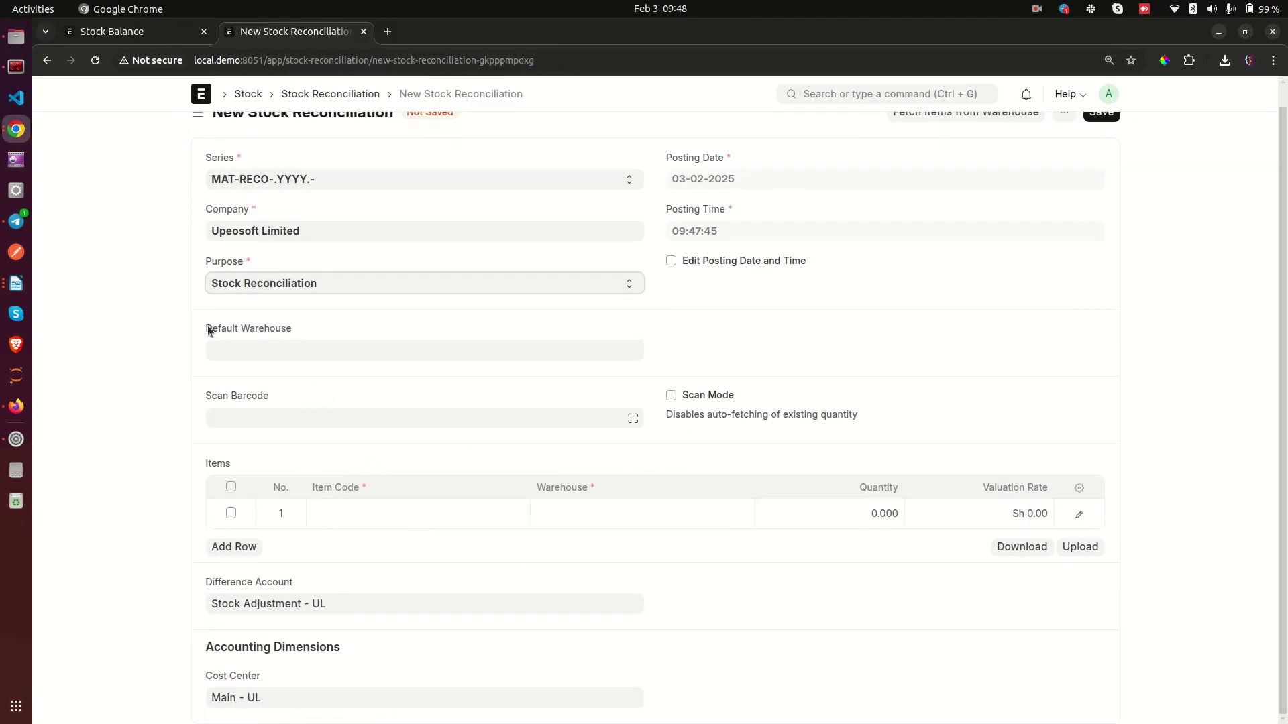
drag(208, 329, 393, 344)
click(94, 415)
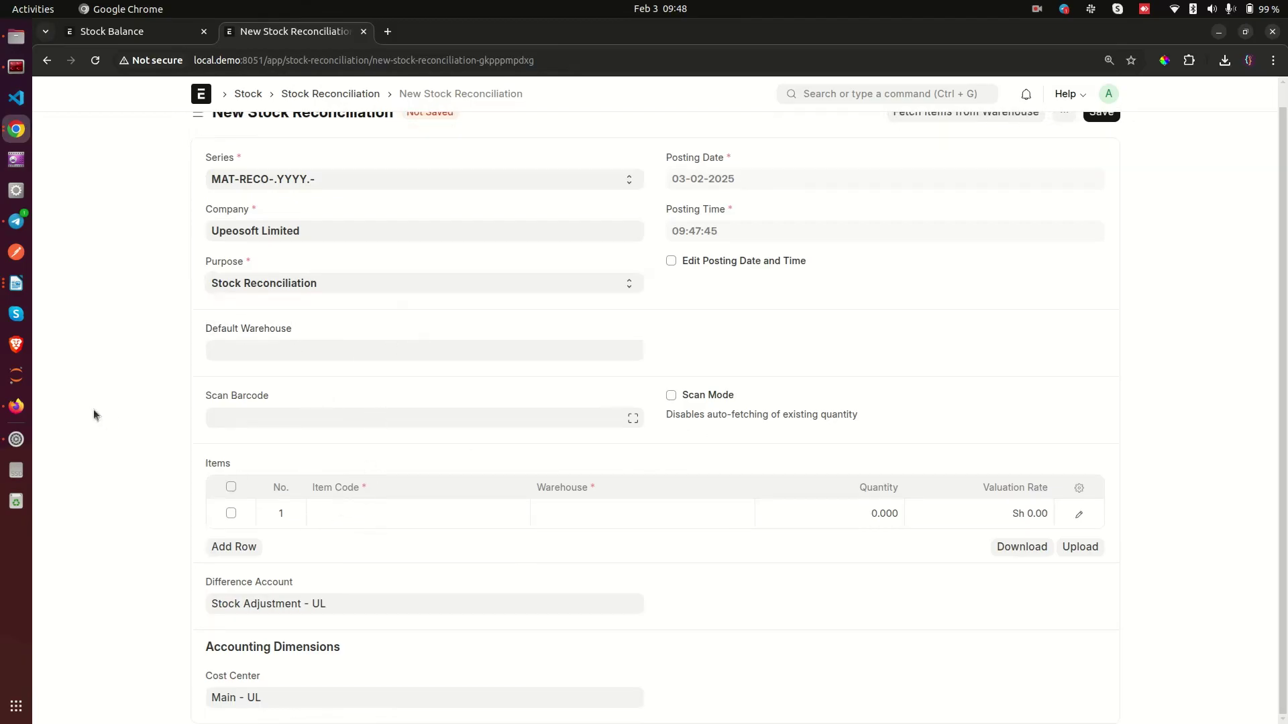
drag(207, 401, 302, 402)
click(238, 408)
drag(202, 401, 287, 403)
click(300, 398)
click(323, 413)
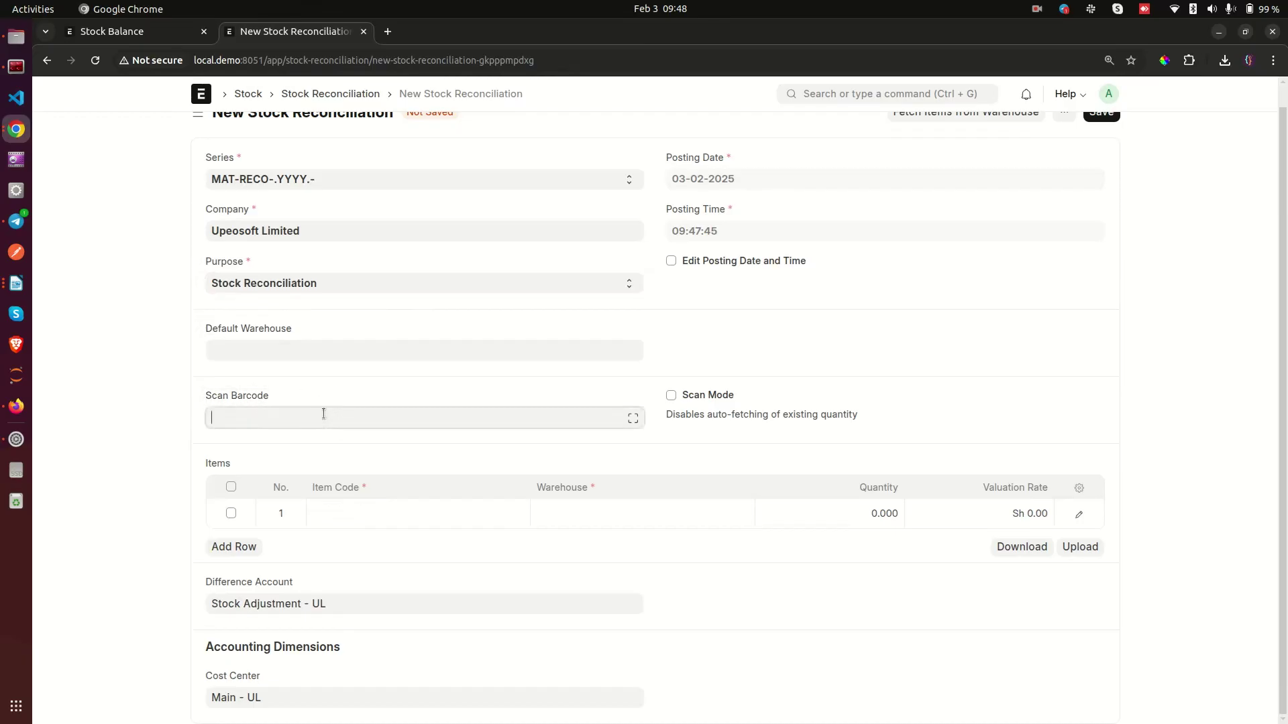
Step: Enter item code 123456789 in row 1, then remove the extra empty rows
click(385, 513)
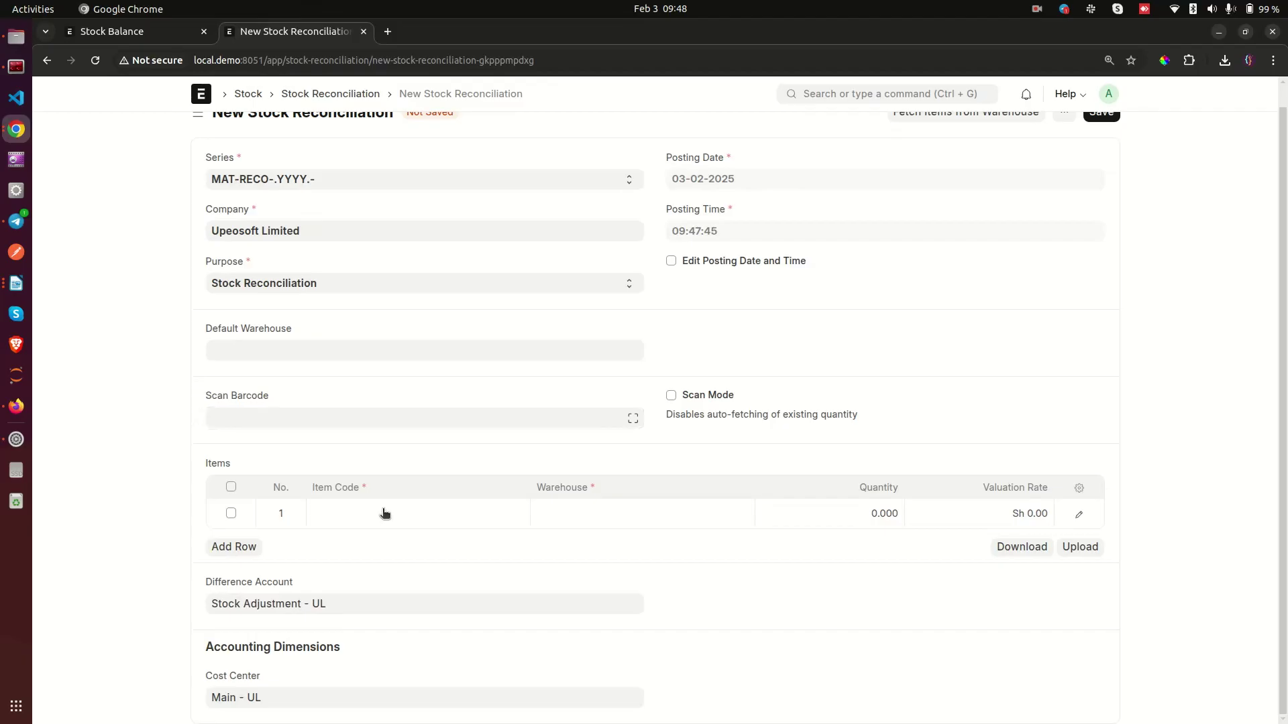
text(123456789)
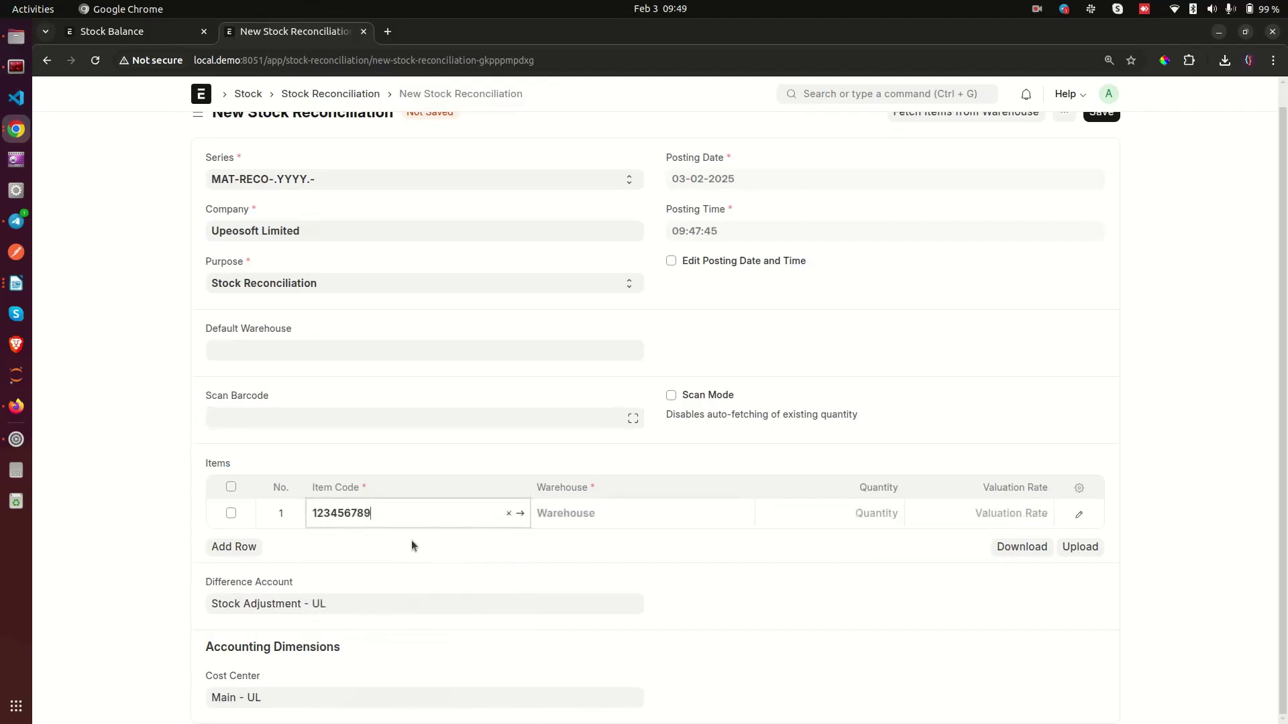
click(257, 548)
click(252, 578)
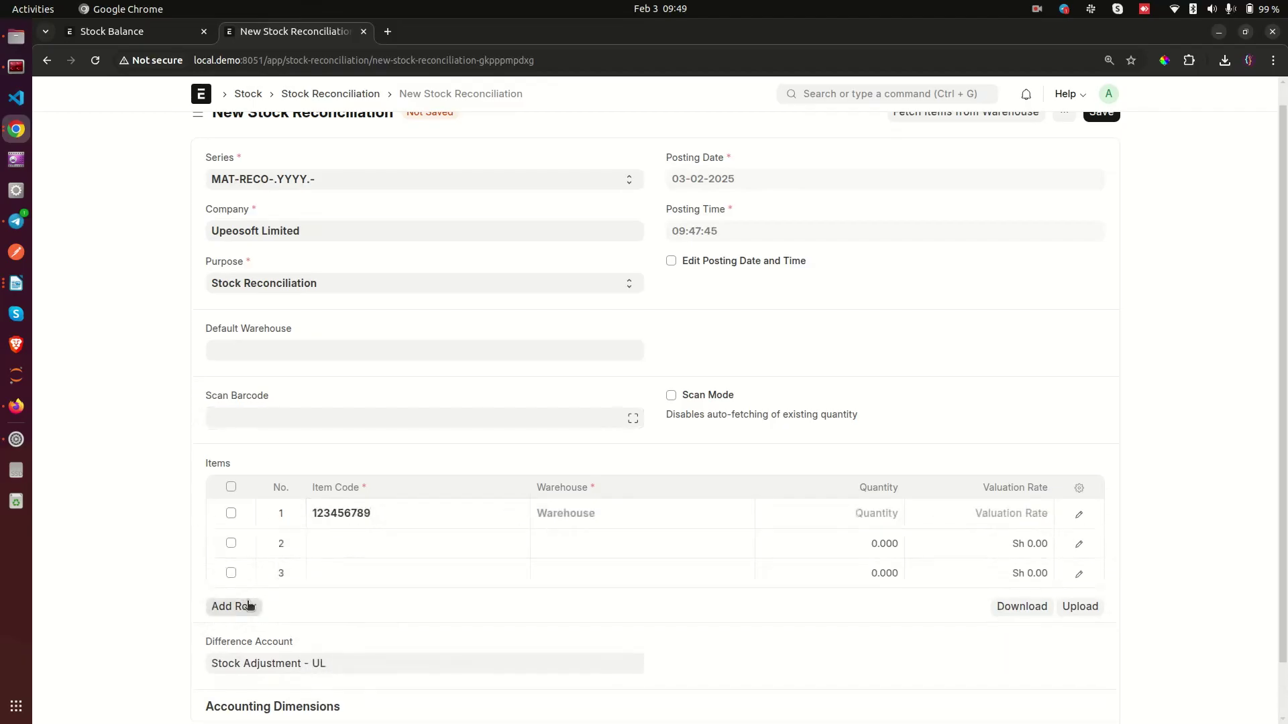
click(249, 606)
click(231, 487)
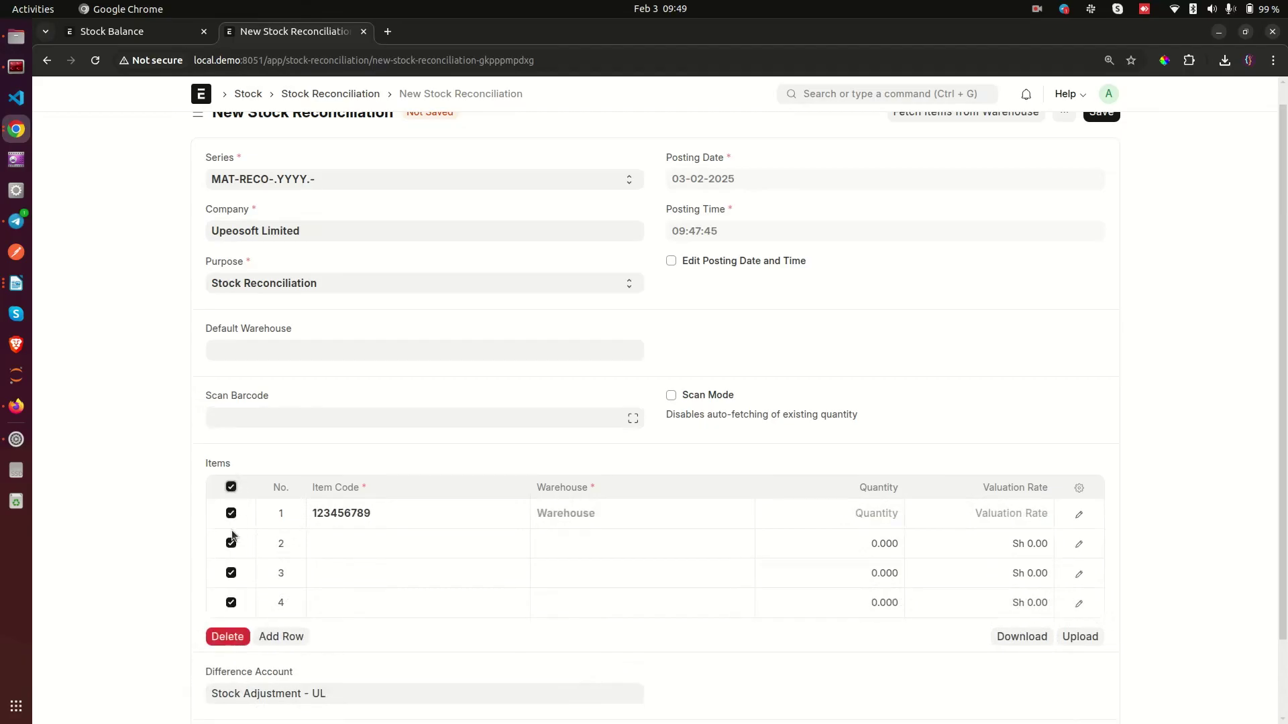
click(231, 513)
click(227, 637)
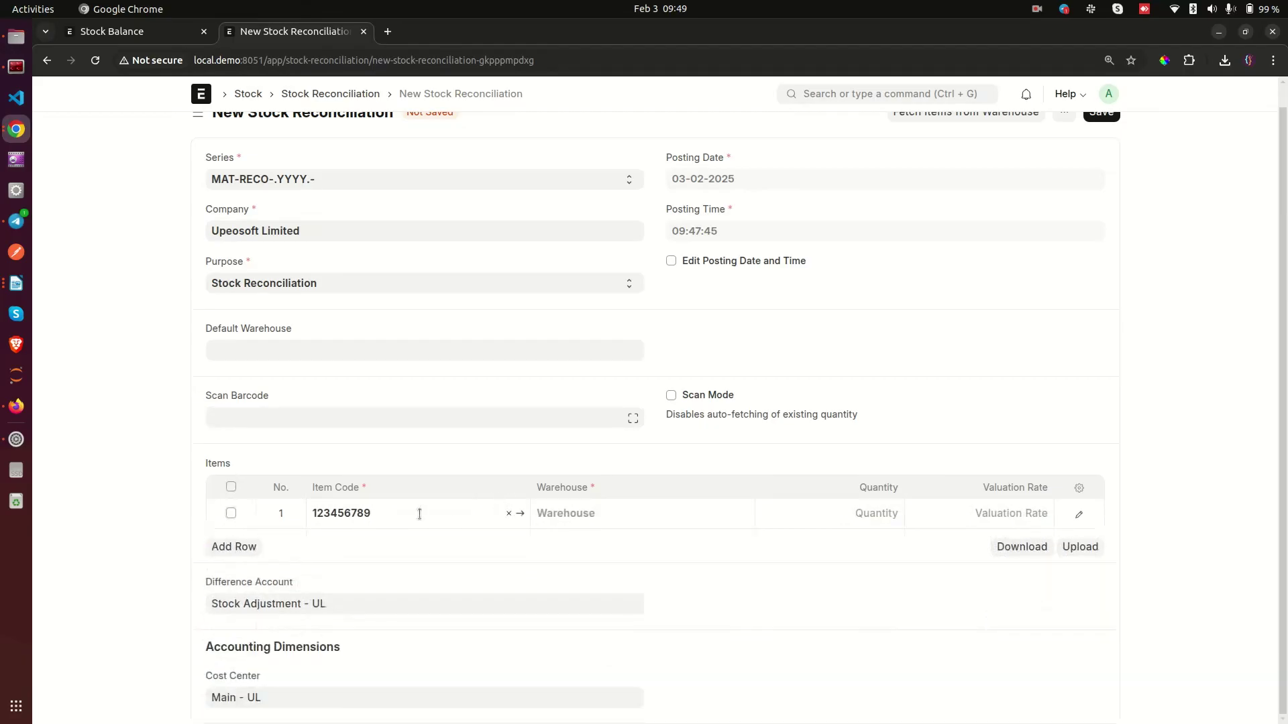
Step: Reselect OnePlus 10T (Black), item 123456789, in row 1 and compare with Stock Balance
click(370, 514)
double_click(370, 514)
key(BackSpace)
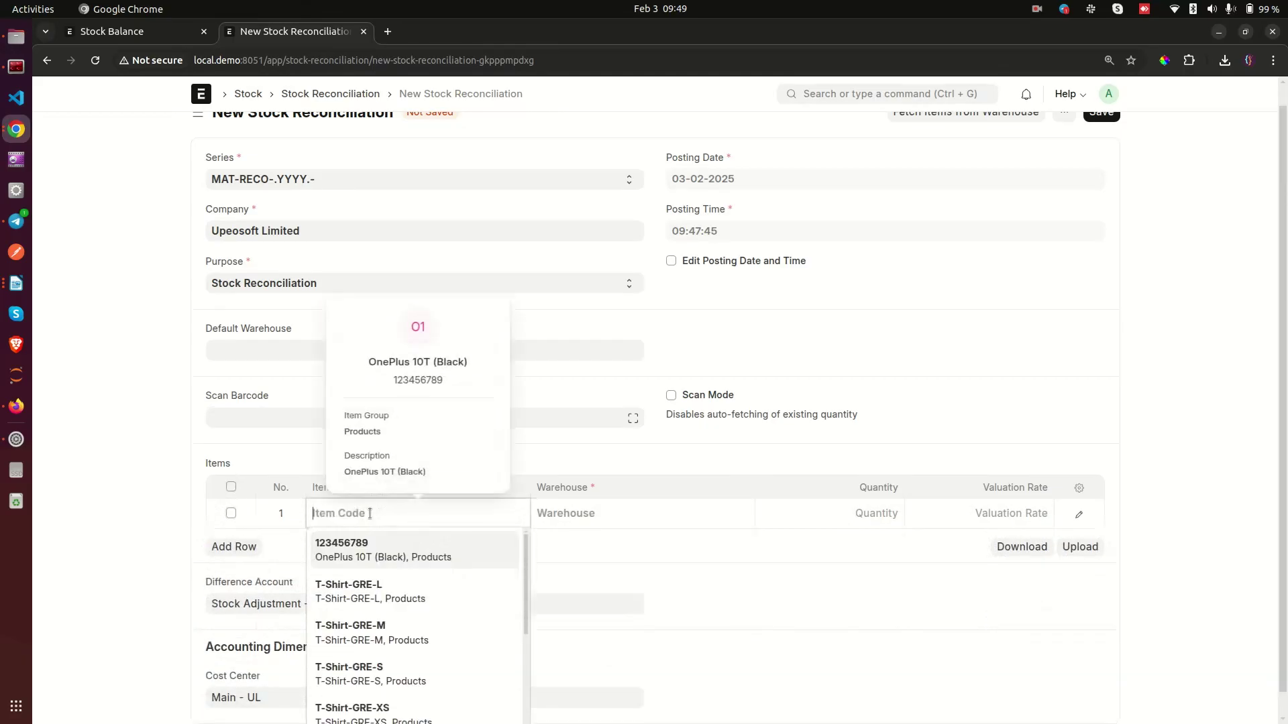
click(403, 542)
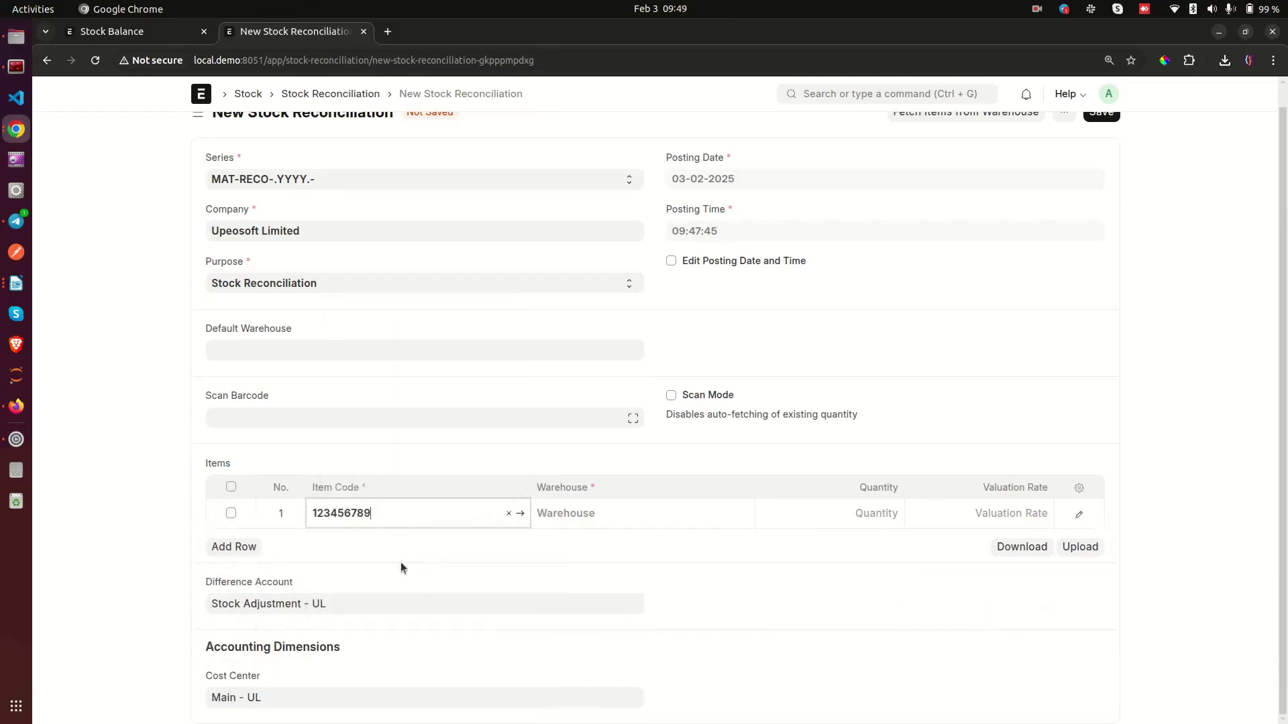
click(111, 28)
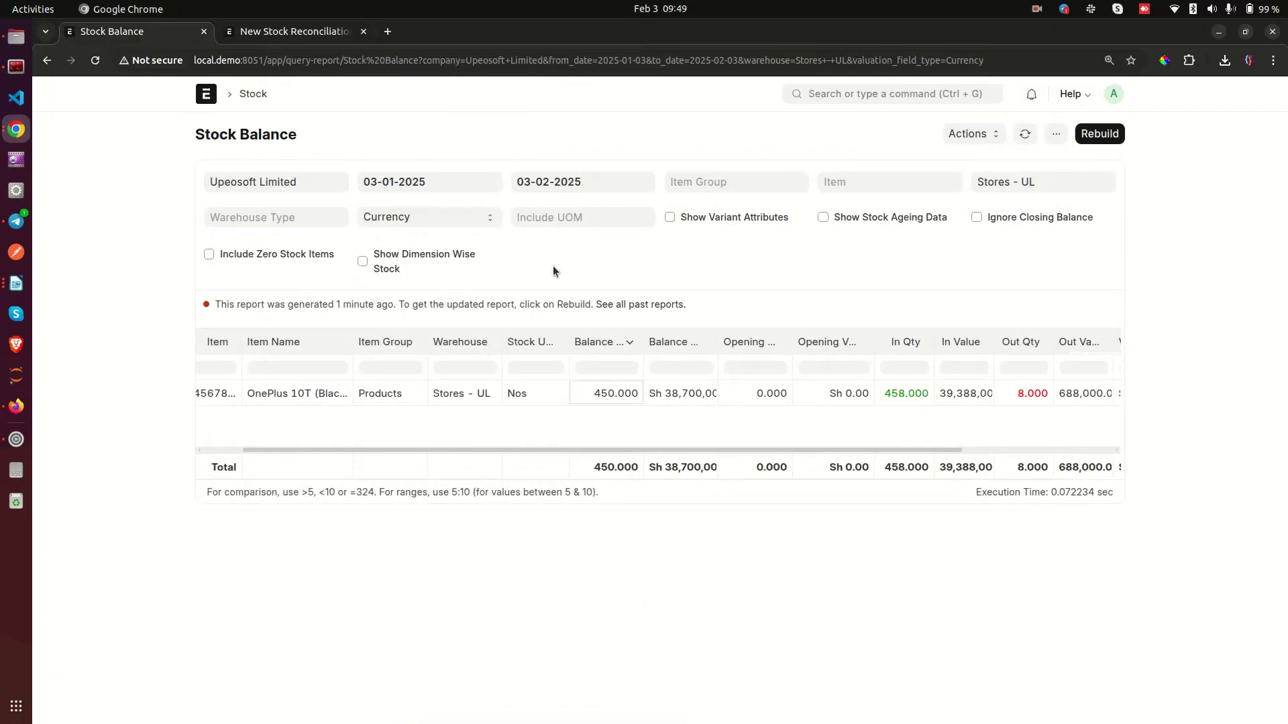
click(248, 28)
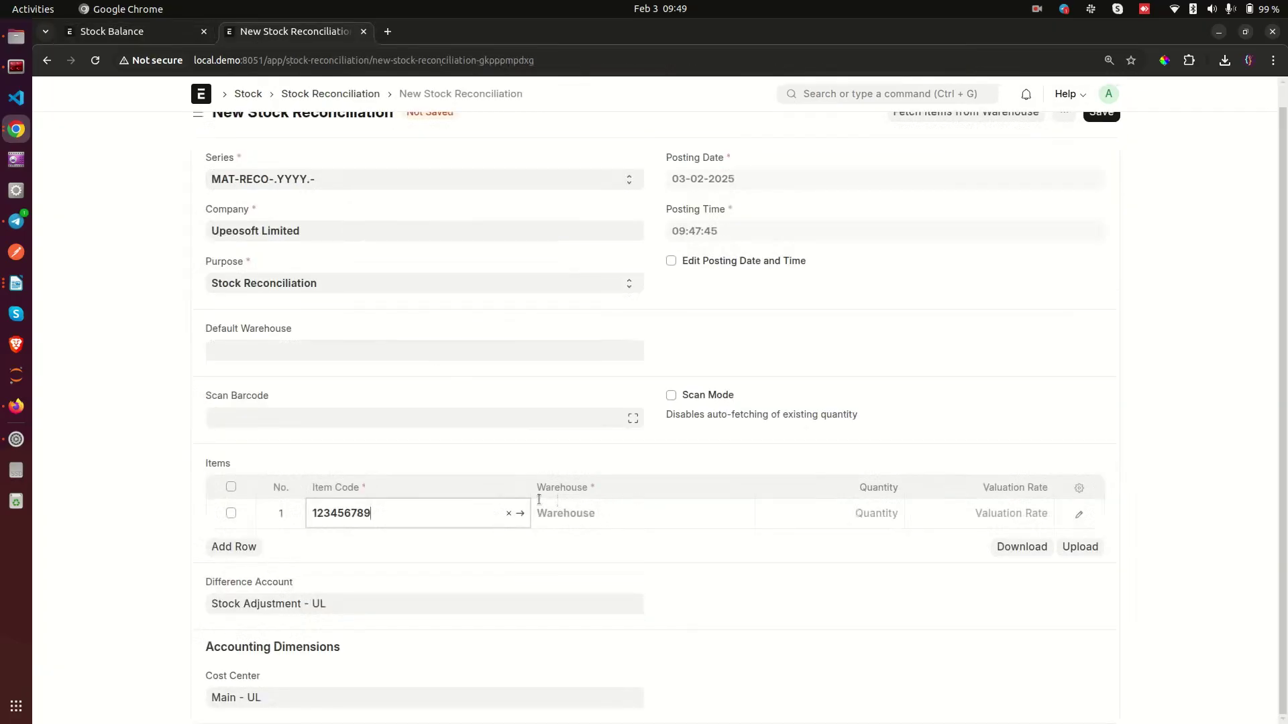
Step: Set row 1's warehouse to Stores - UL and review quantity 450 and valuation rate 86,000.00
click(633, 515)
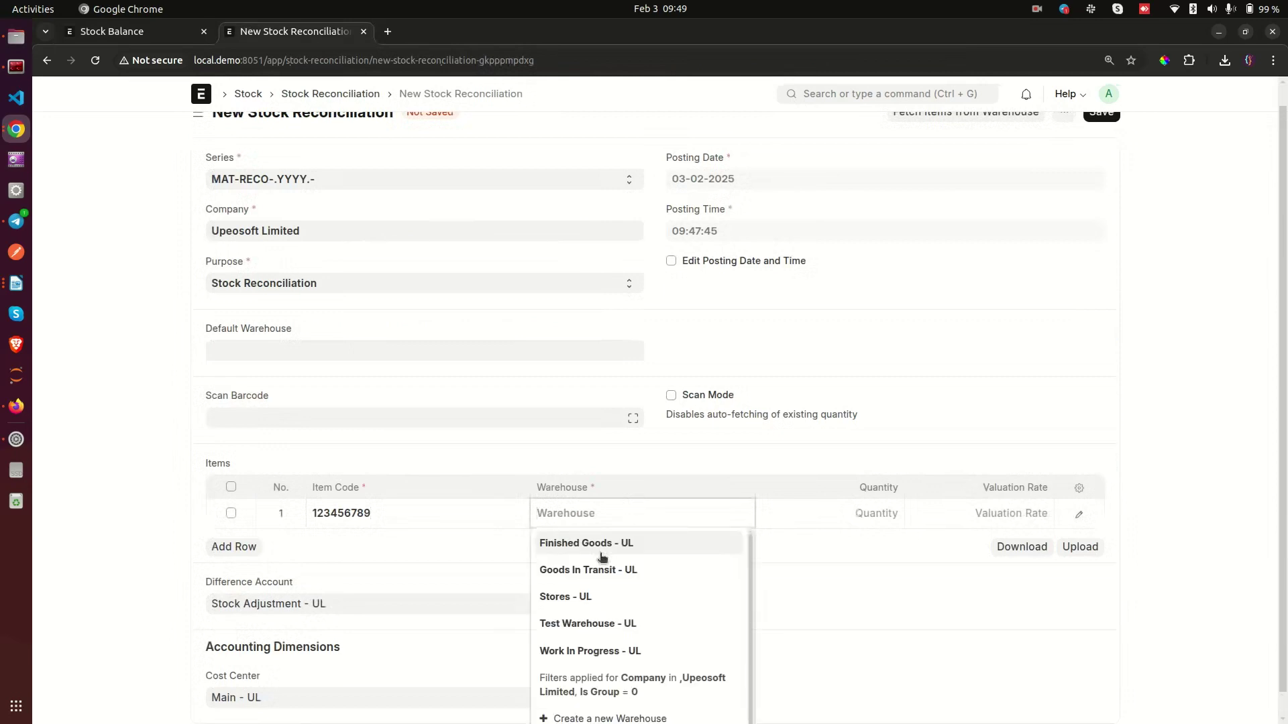
click(582, 596)
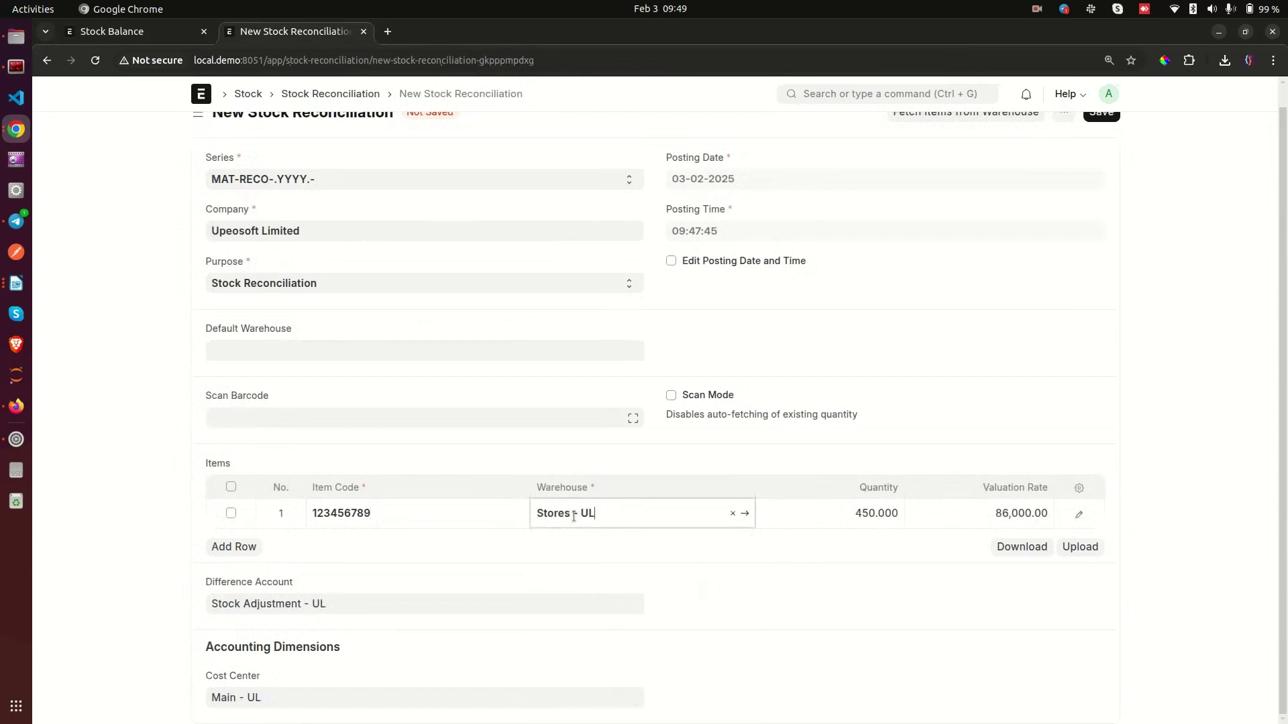
click(860, 513)
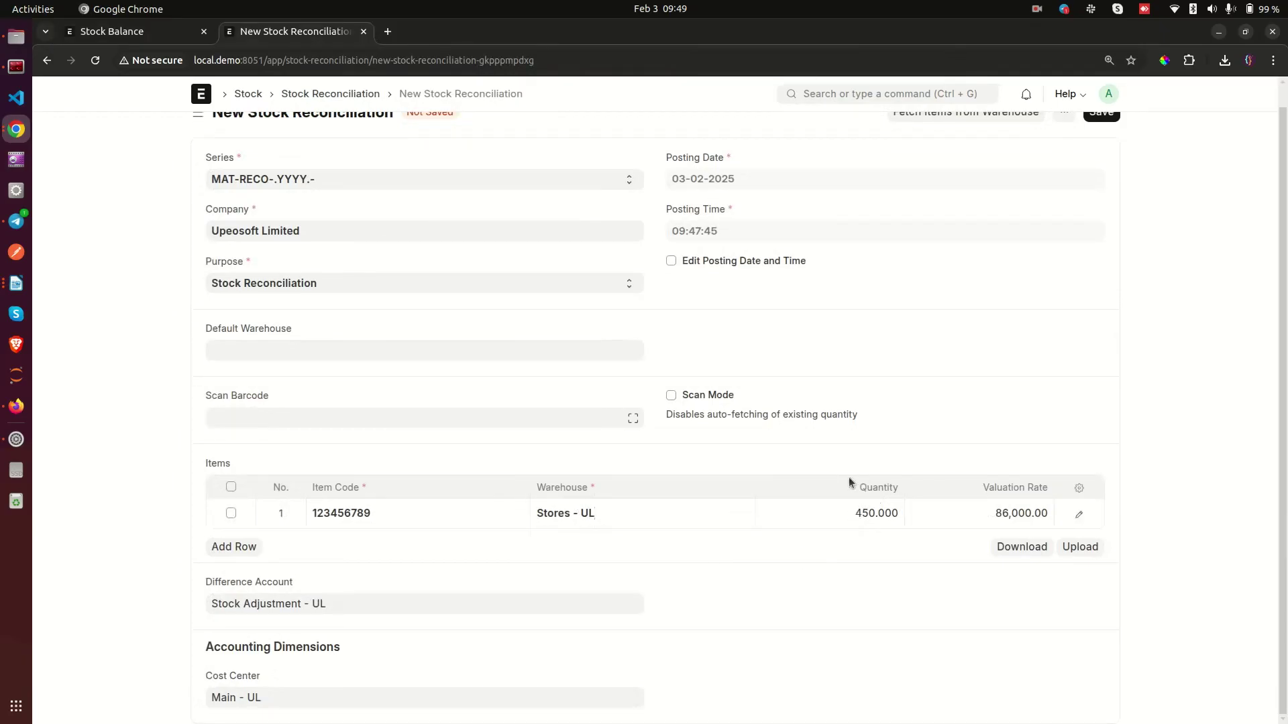
drag(855, 489, 896, 488)
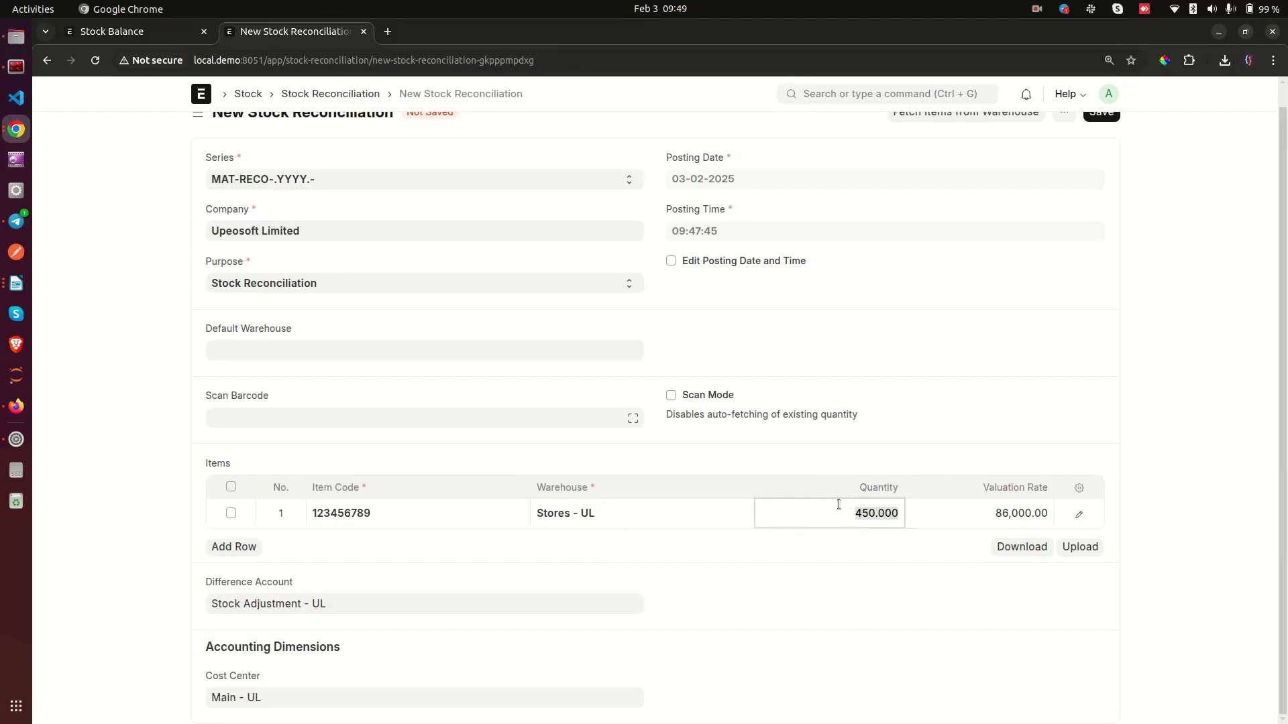
drag(977, 490, 1046, 490)
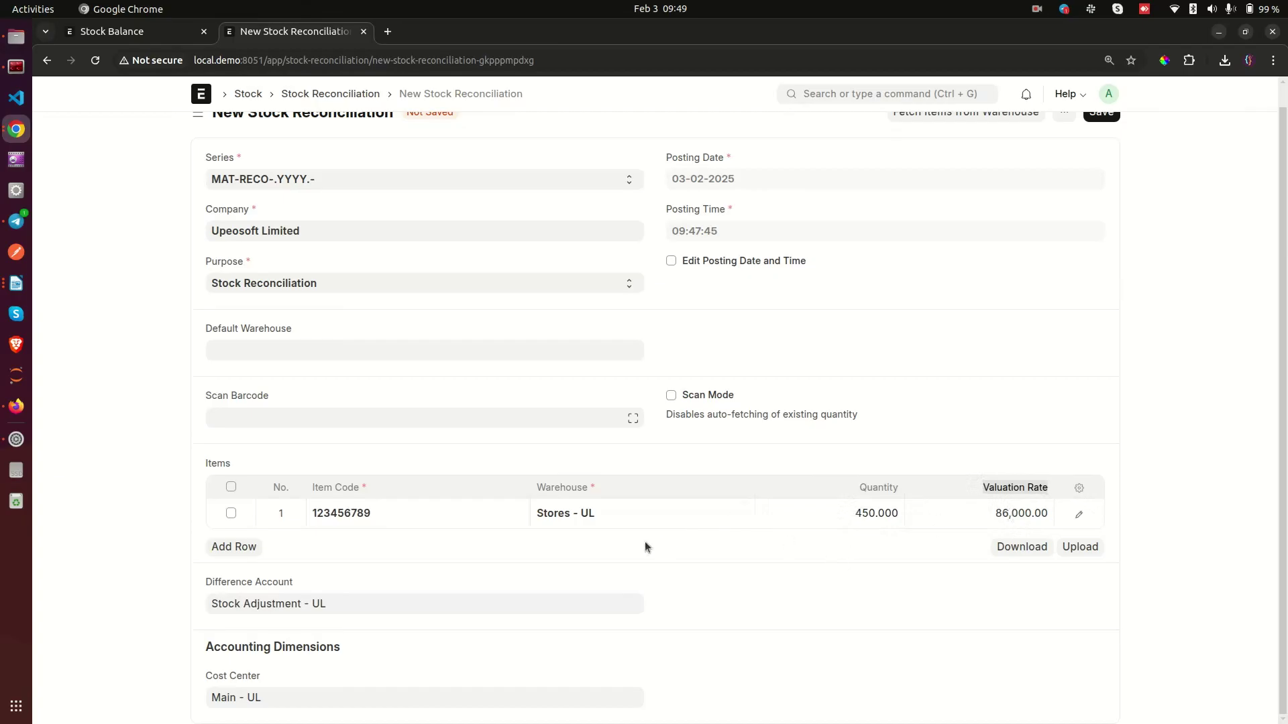
click(608, 559)
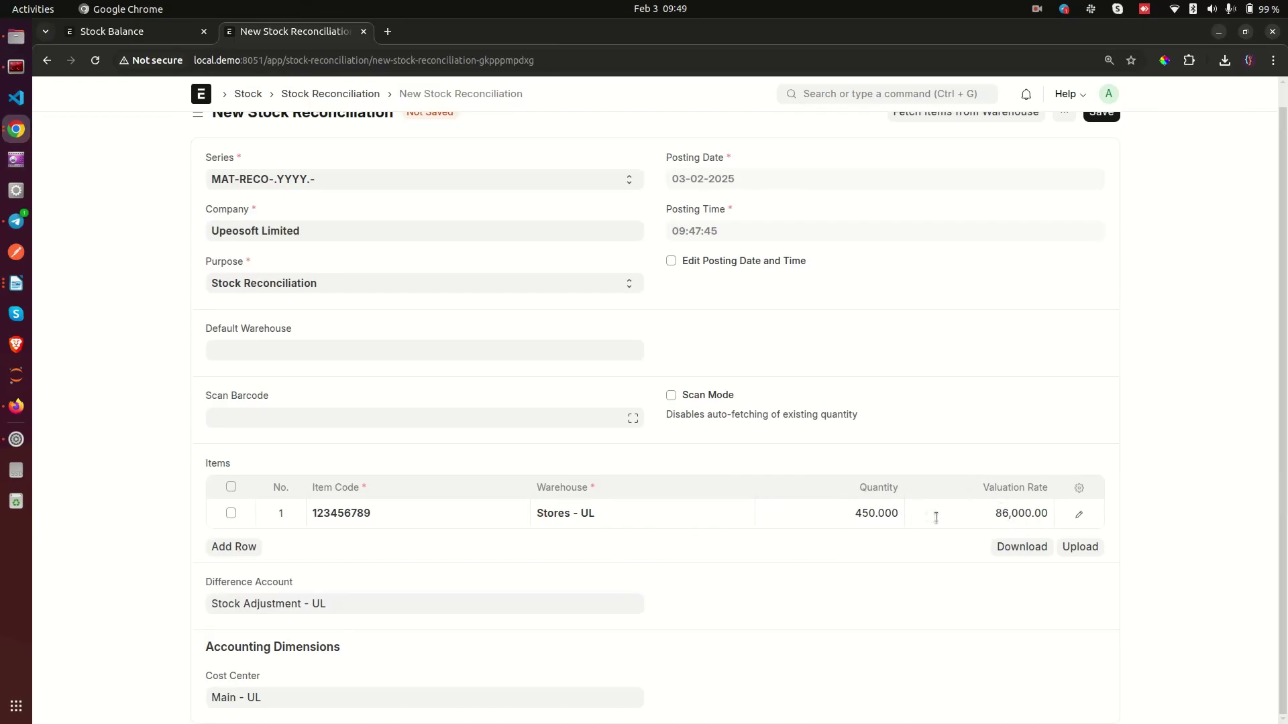
drag(861, 495, 886, 496)
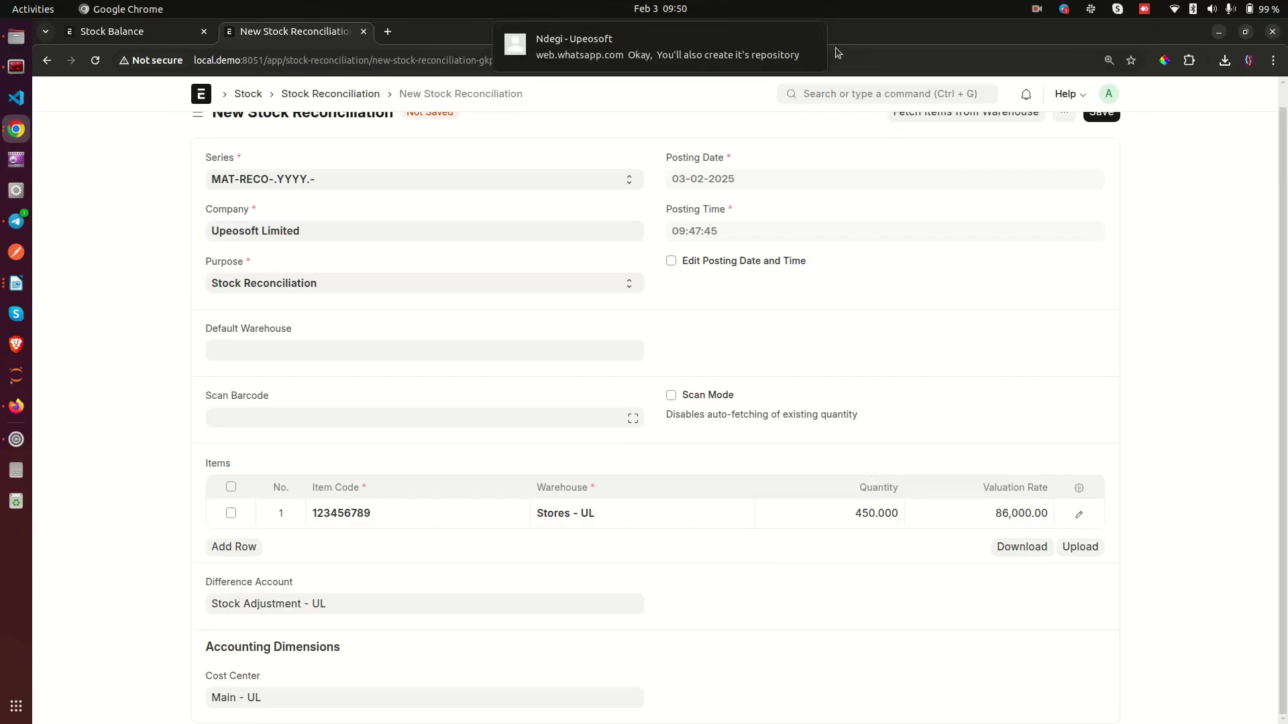
click(814, 38)
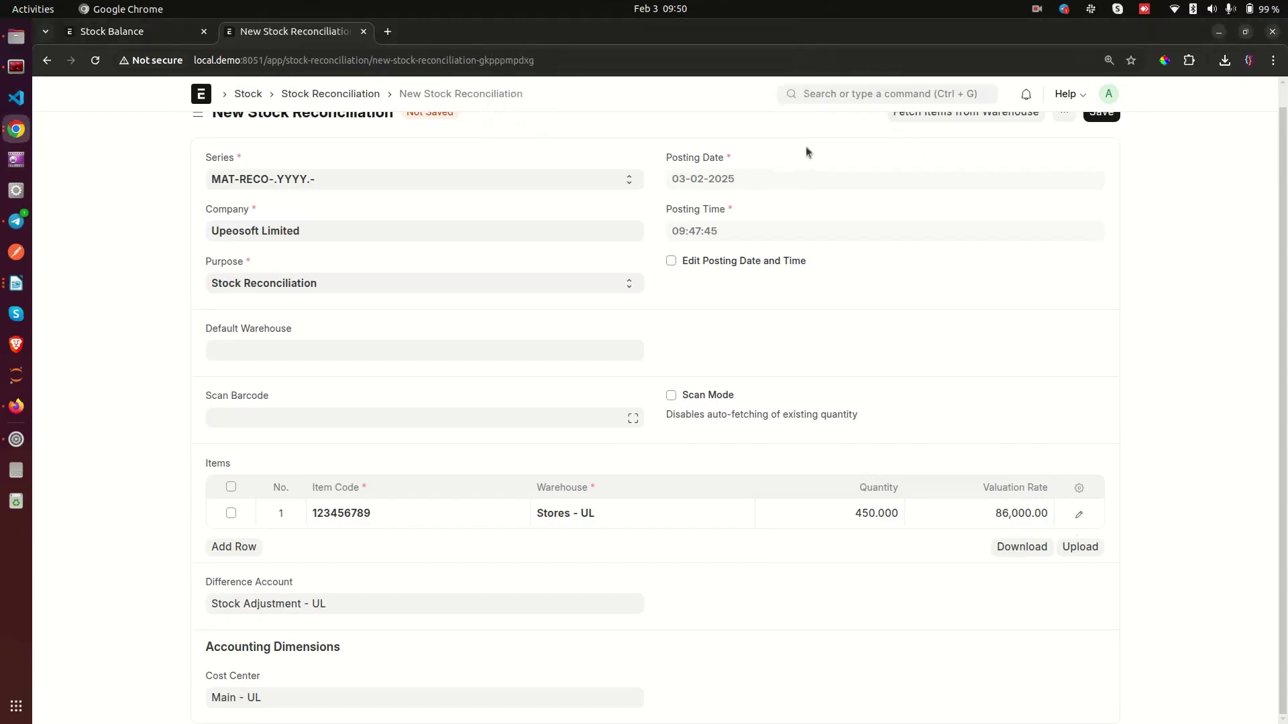
Step: Change row 1's quantity from 450 to 420, comparing against the Stock Balance report
click(851, 518)
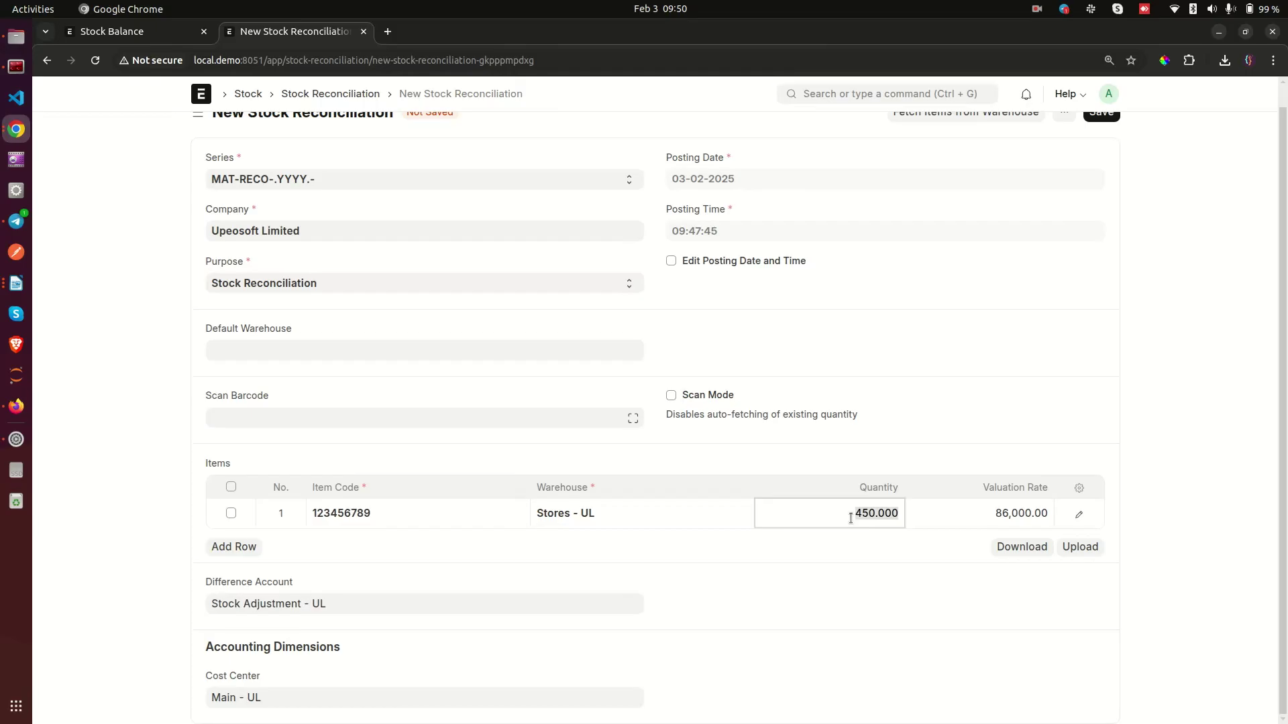
text(420)
click(1168, 373)
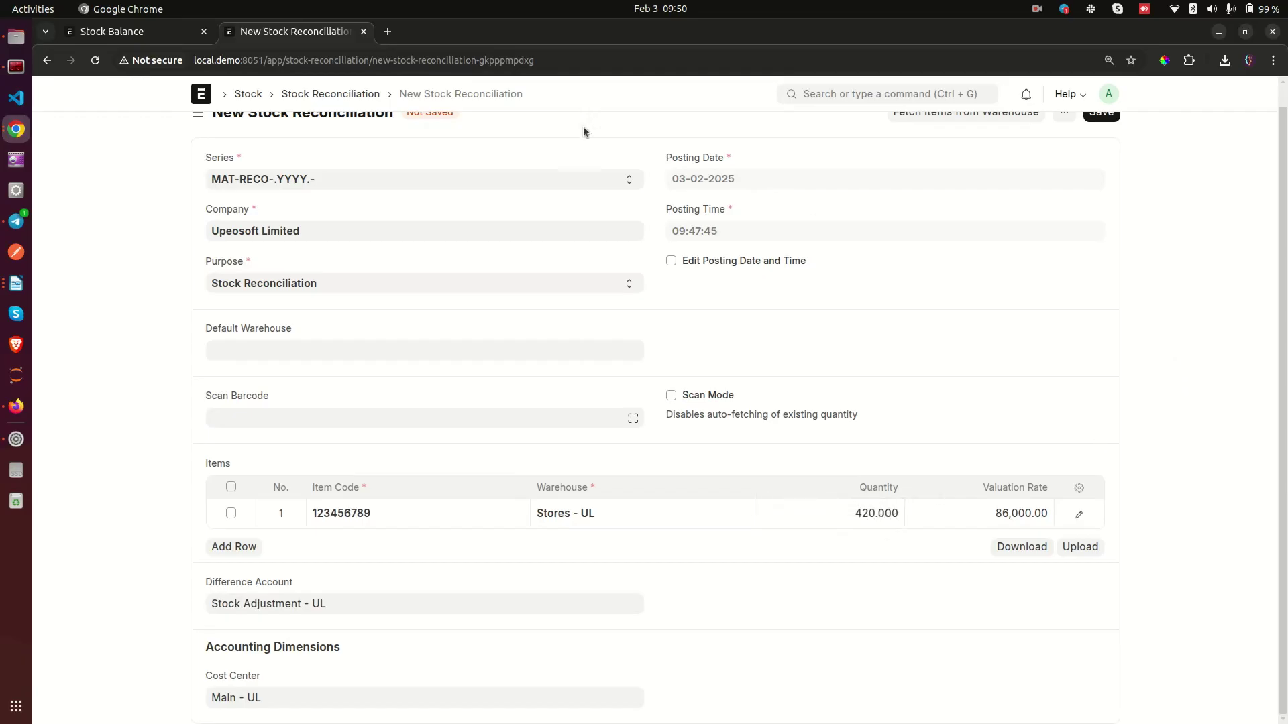
click(141, 35)
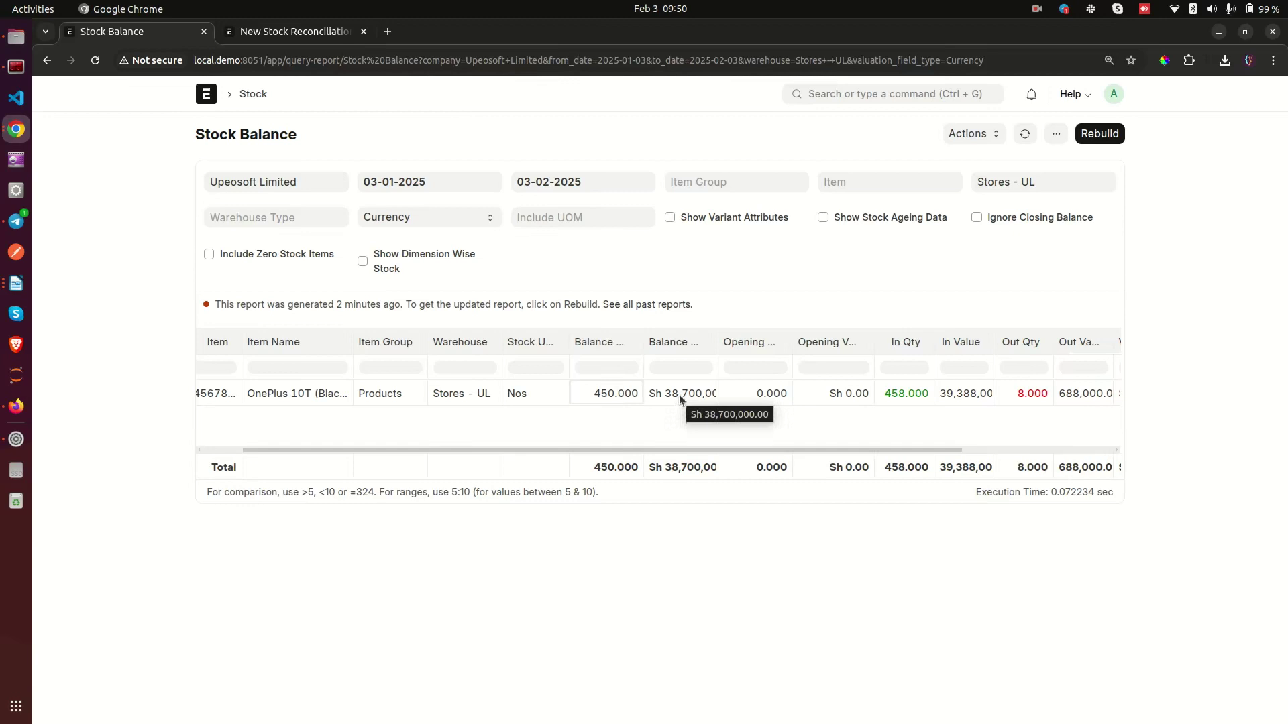
key(ctrl+Tab)
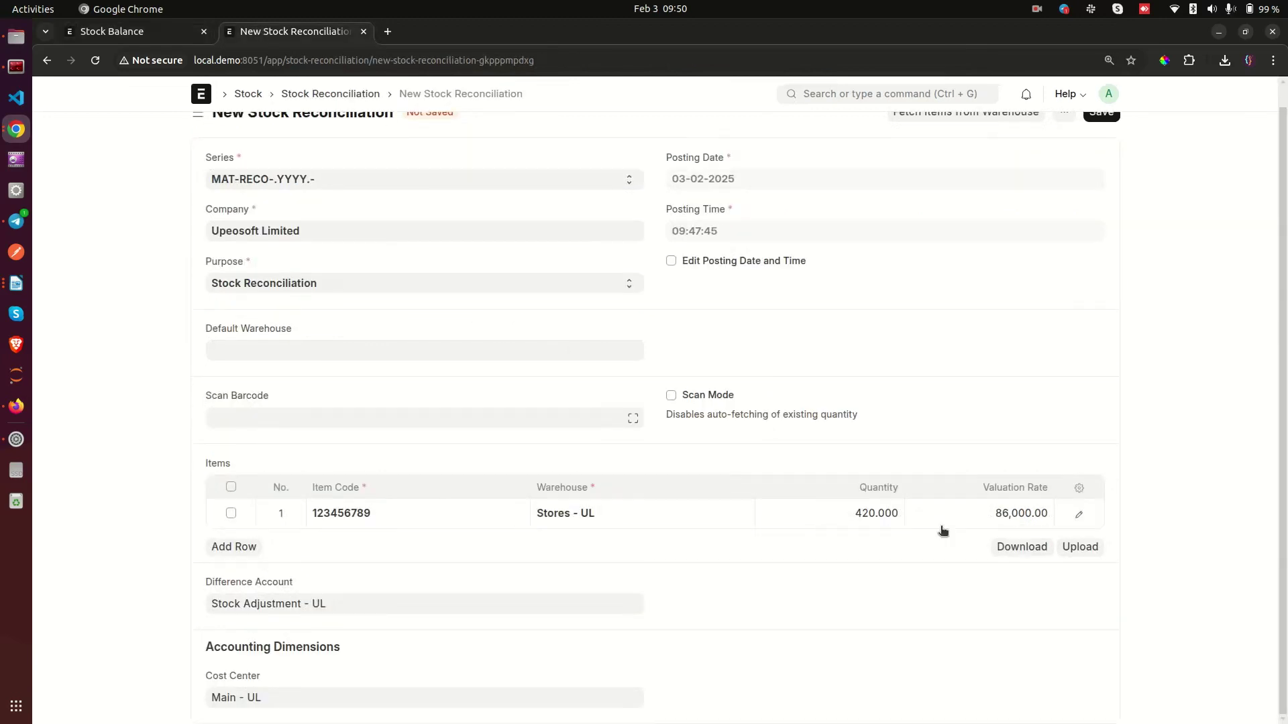
Step: Open Editing Row #1 for the item and scroll through its fields
click(1078, 517)
scroll(633, 423, down, 2)
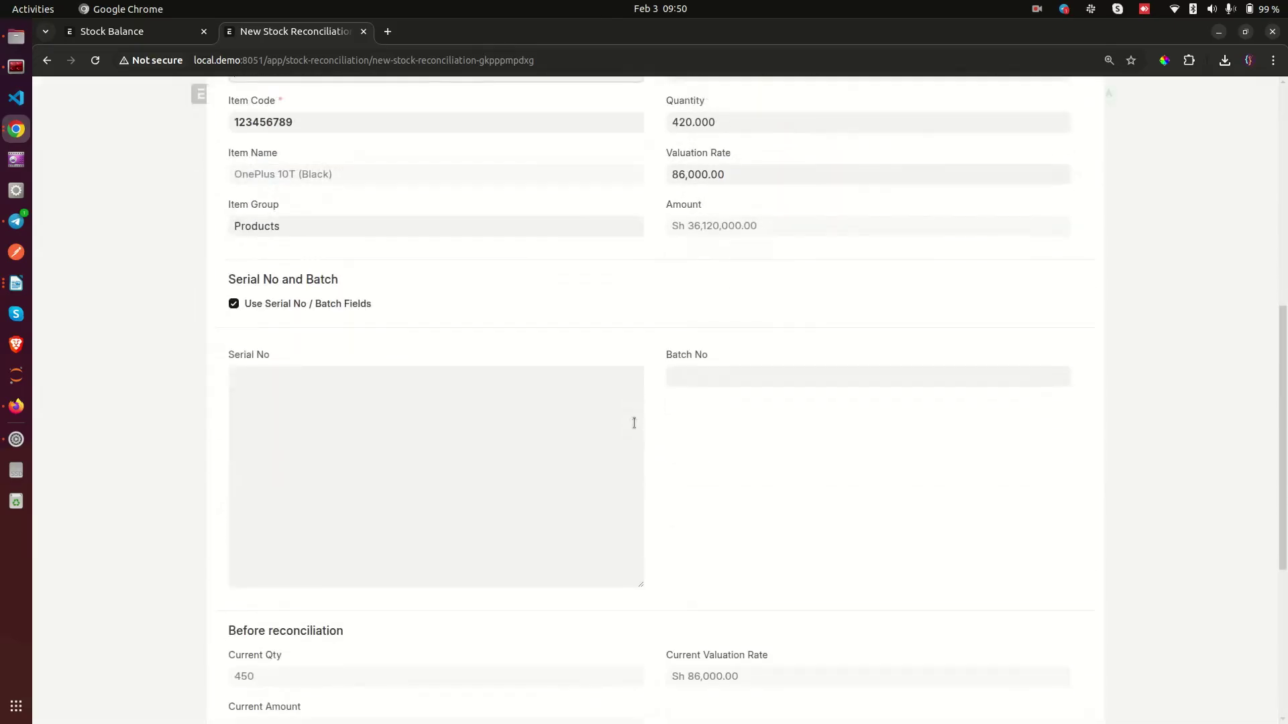
click(311, 444)
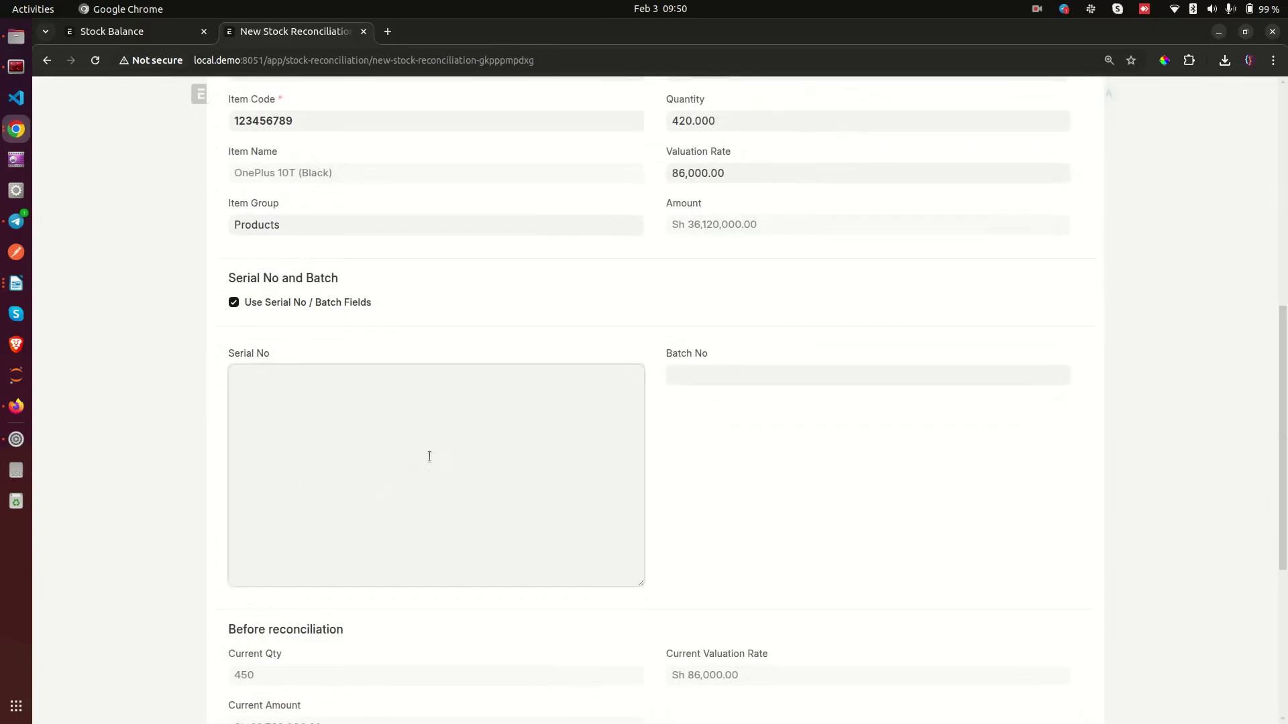
scroll(430, 455, down, 5)
scroll(431, 455, up, 5)
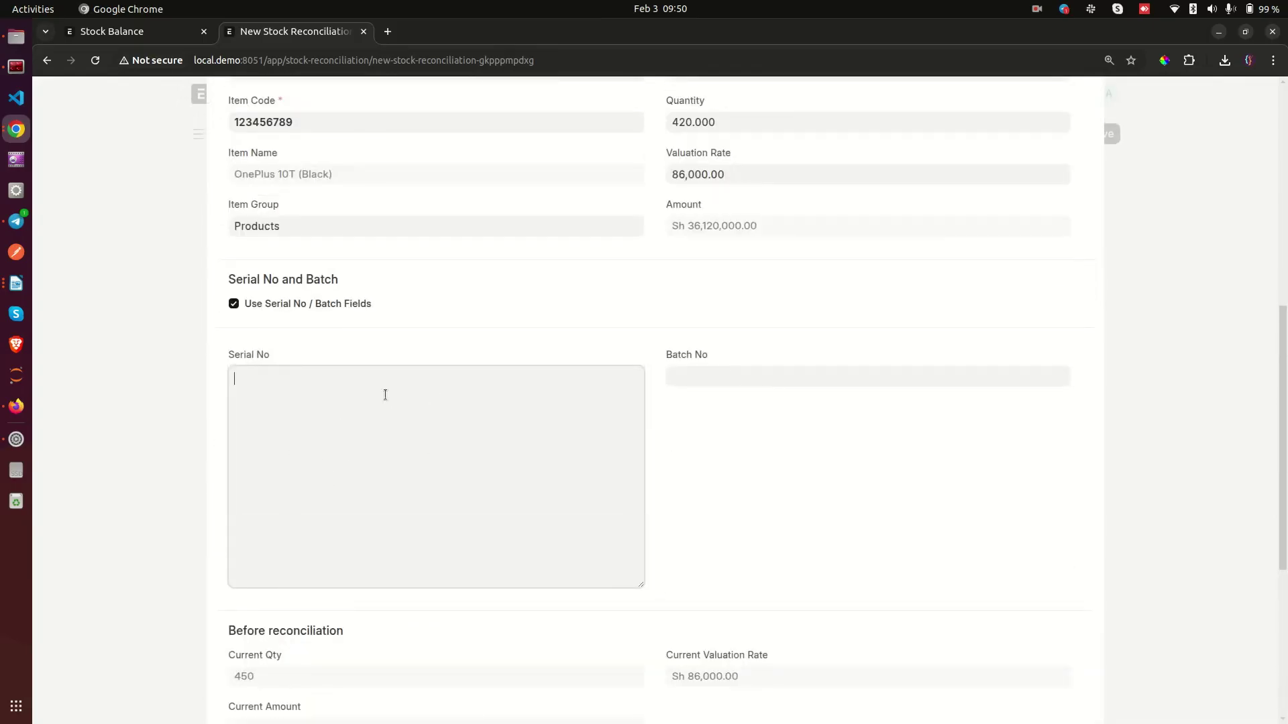
scroll(385, 395, down, 5)
Step: Review the -30 Quantity Difference and the Amount Difference, then return to Quantity
drag(236, 477, 336, 476)
click(335, 476)
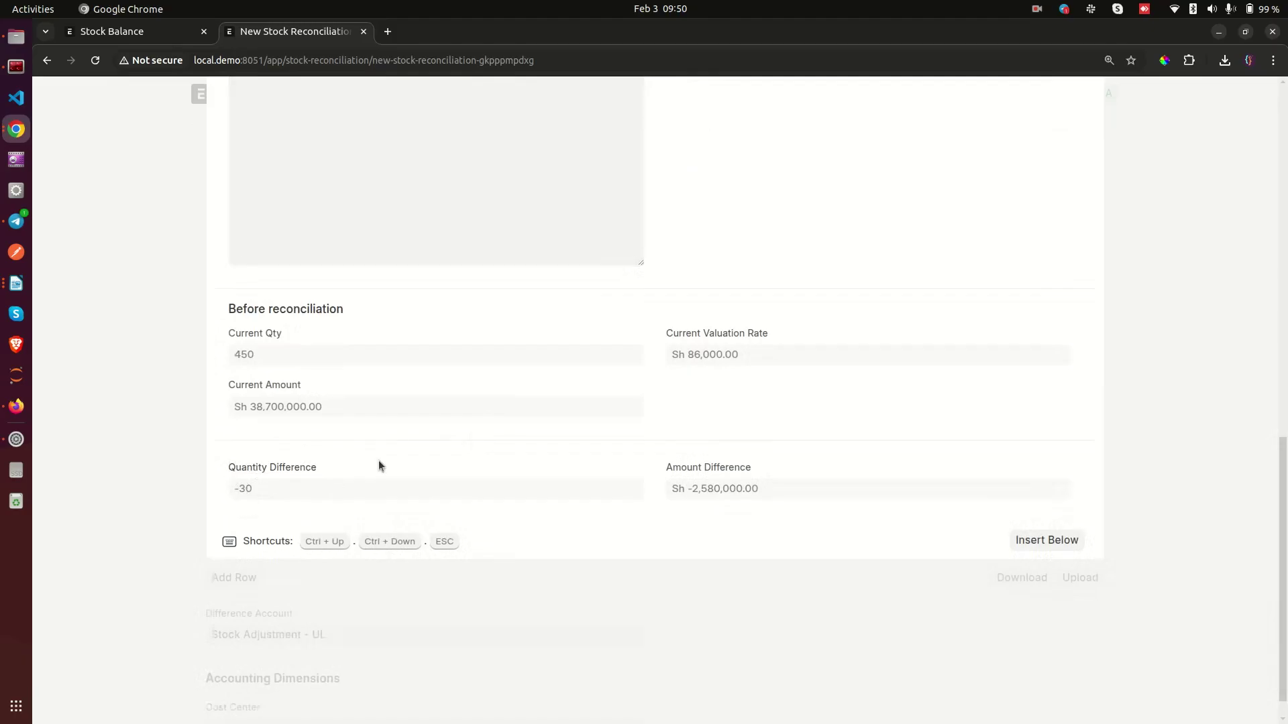
drag(230, 477, 477, 497)
drag(668, 477, 773, 477)
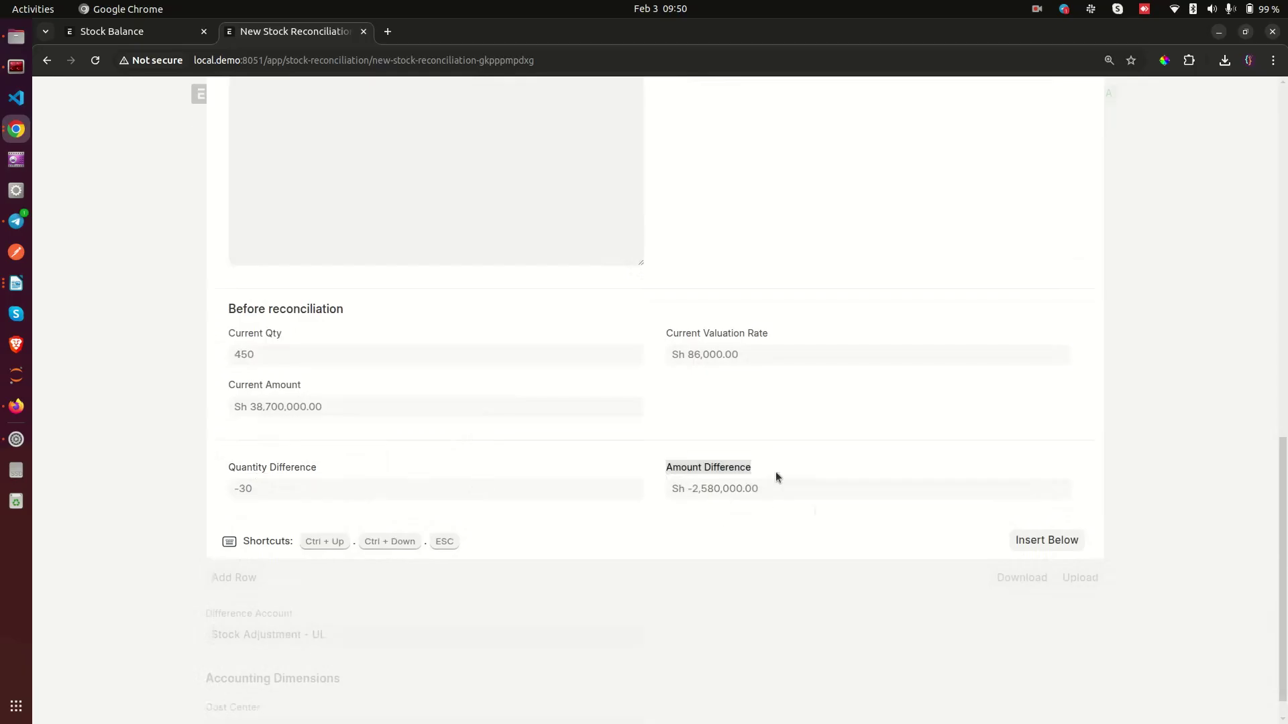
click(577, 472)
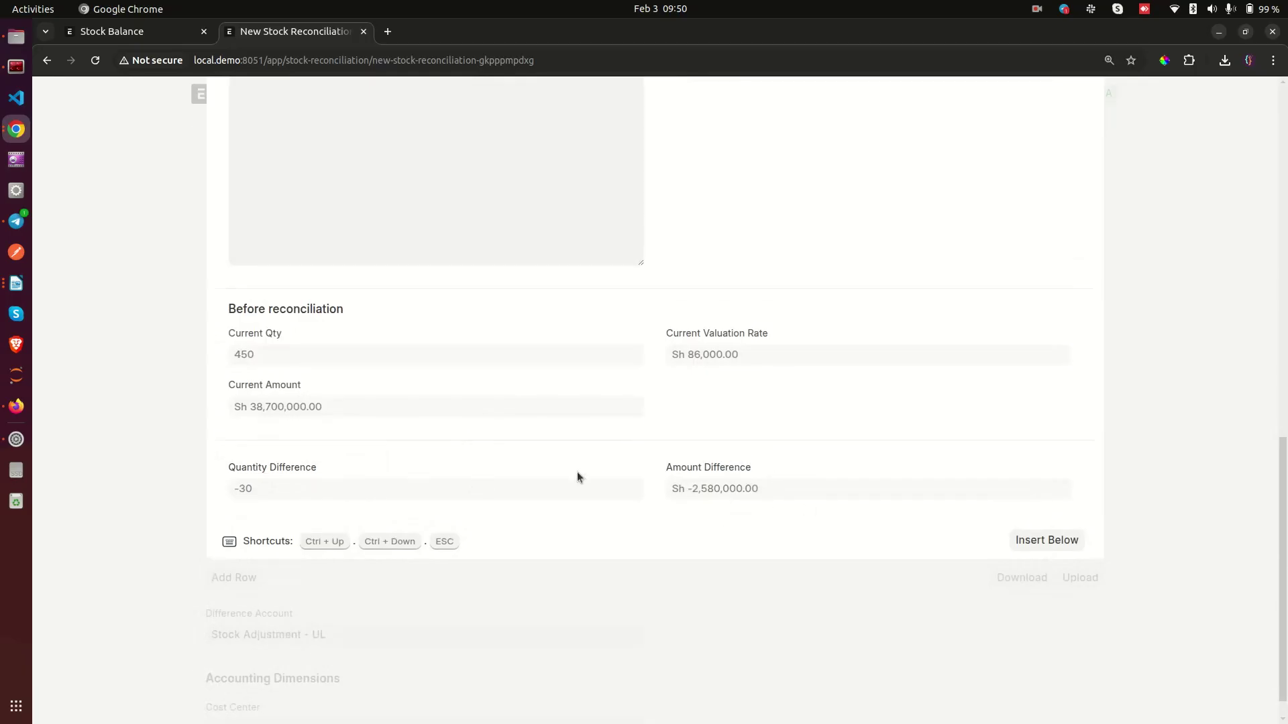
scroll(576, 473, up, 15)
scroll(698, 522, down, 5)
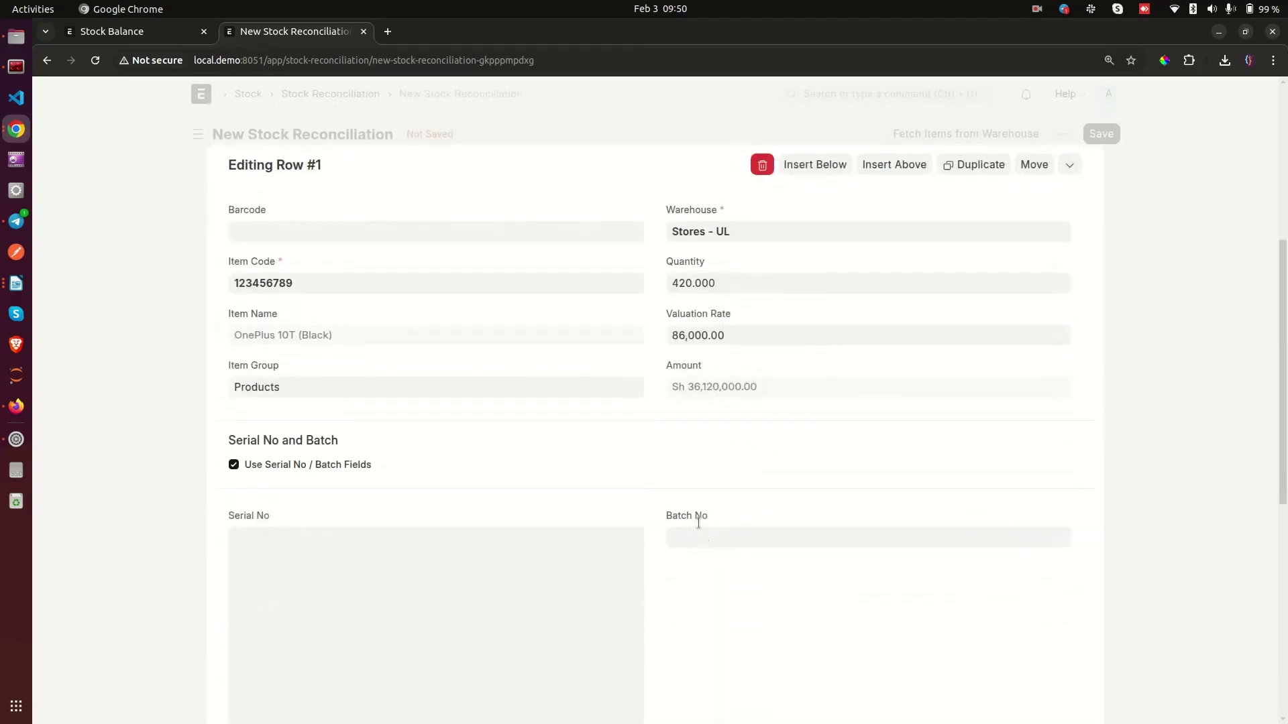
click(732, 285)
scroll(733, 286, down, 7)
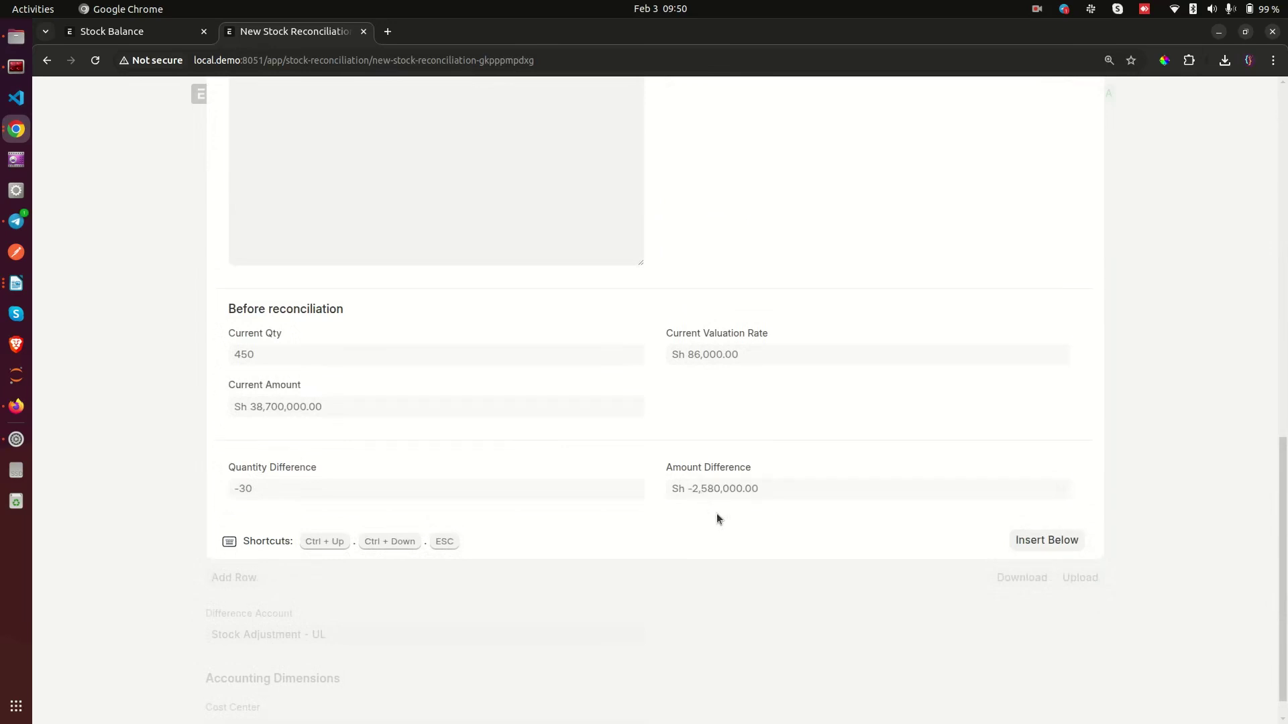
scroll(717, 513, up, 10)
scroll(751, 480, down, 2)
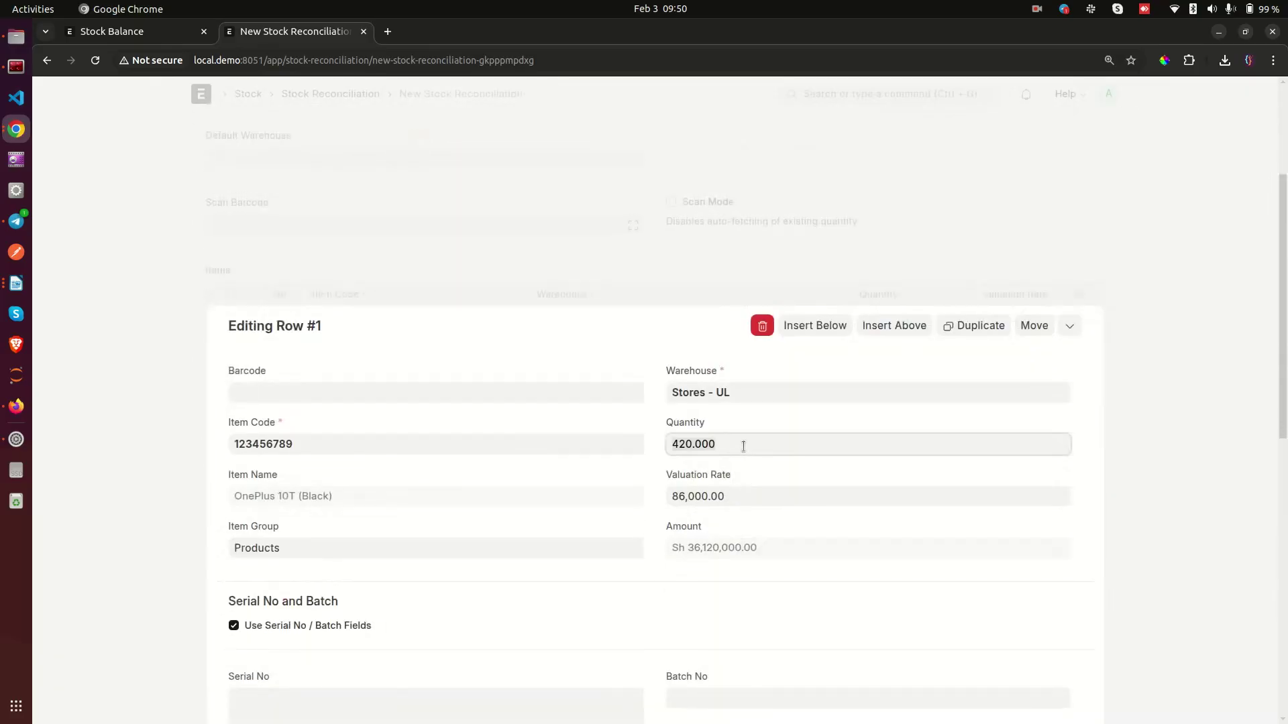
Step: Try a row quantity of 470 and check its quantity difference of 20 and amount difference
key(ctrl+a)
text(470)
click(709, 422)
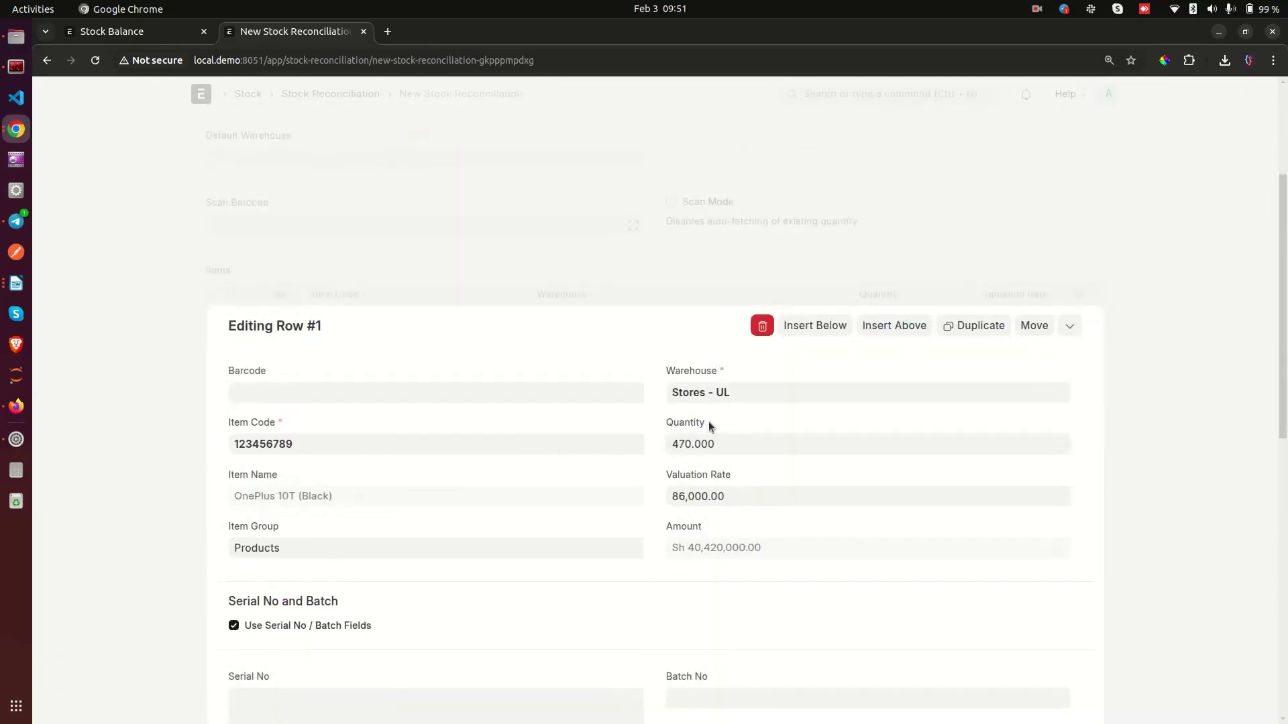
scroll(709, 428, down, 10)
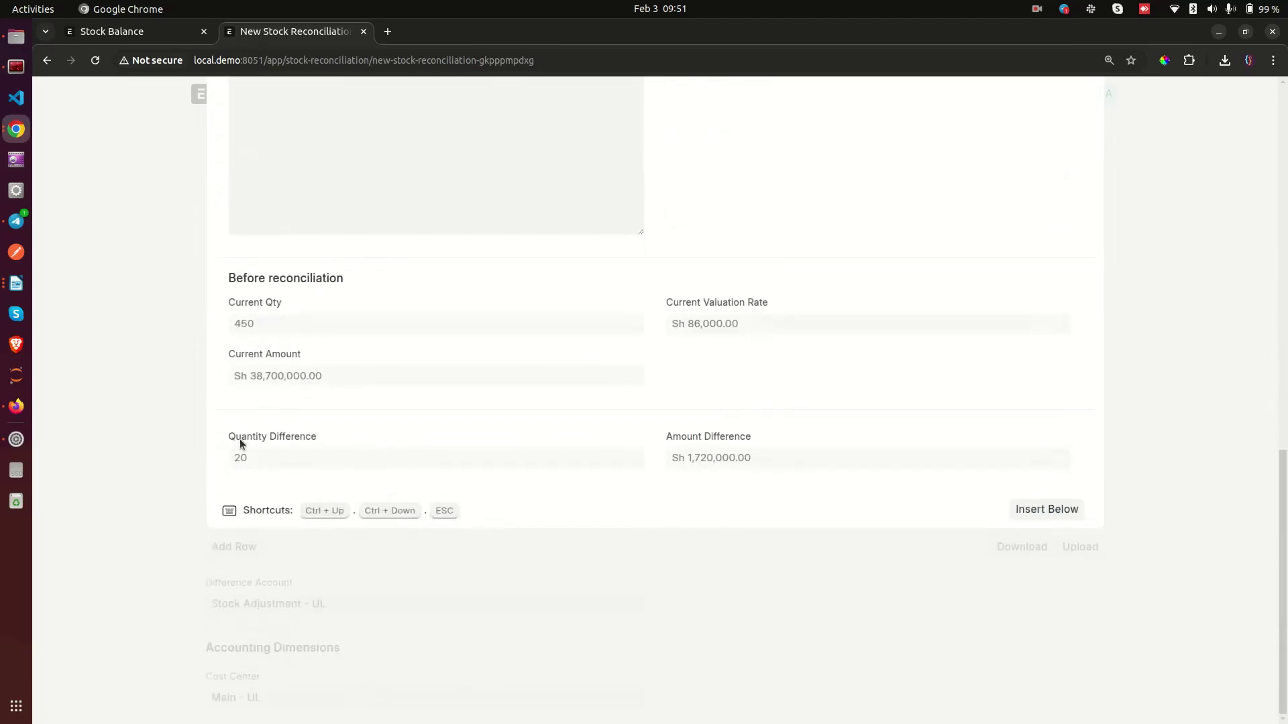
drag(239, 439, 319, 452)
click(353, 433)
drag(664, 437, 699, 481)
click(695, 468)
Step: Revert the row's quantity to 420 and close the row editor
scroll(612, 425, up, 10)
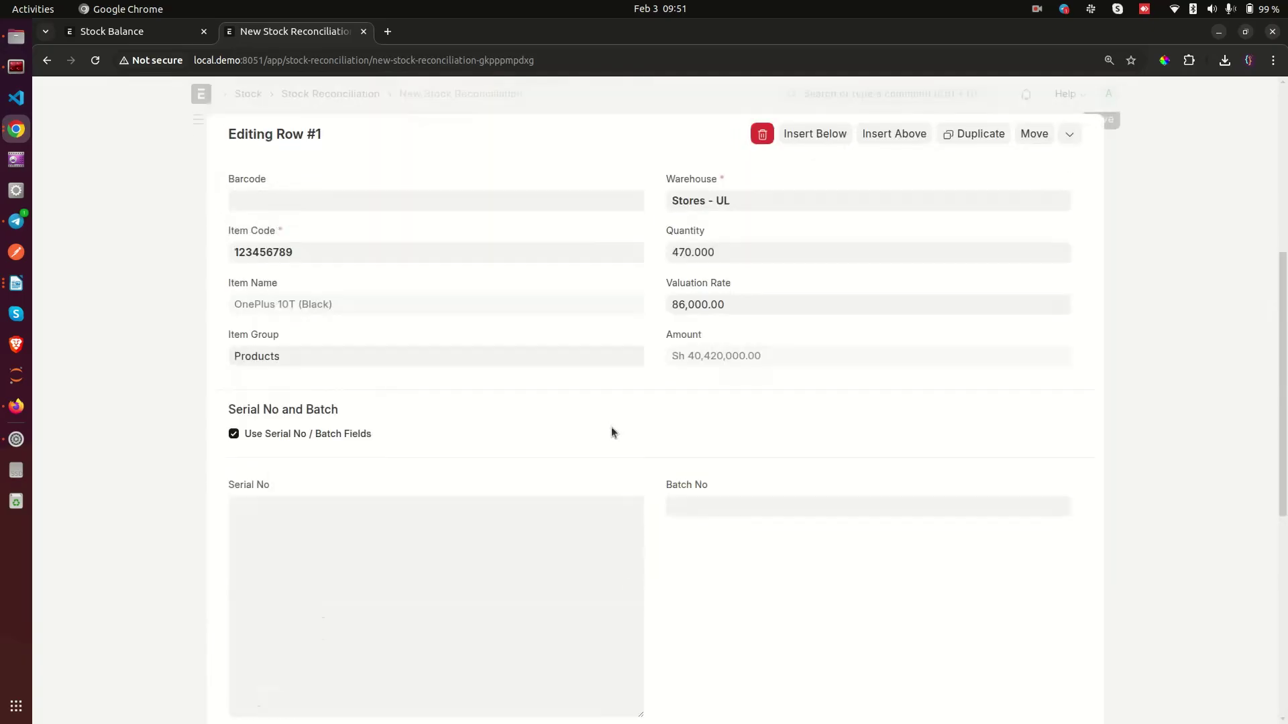
click(743, 419)
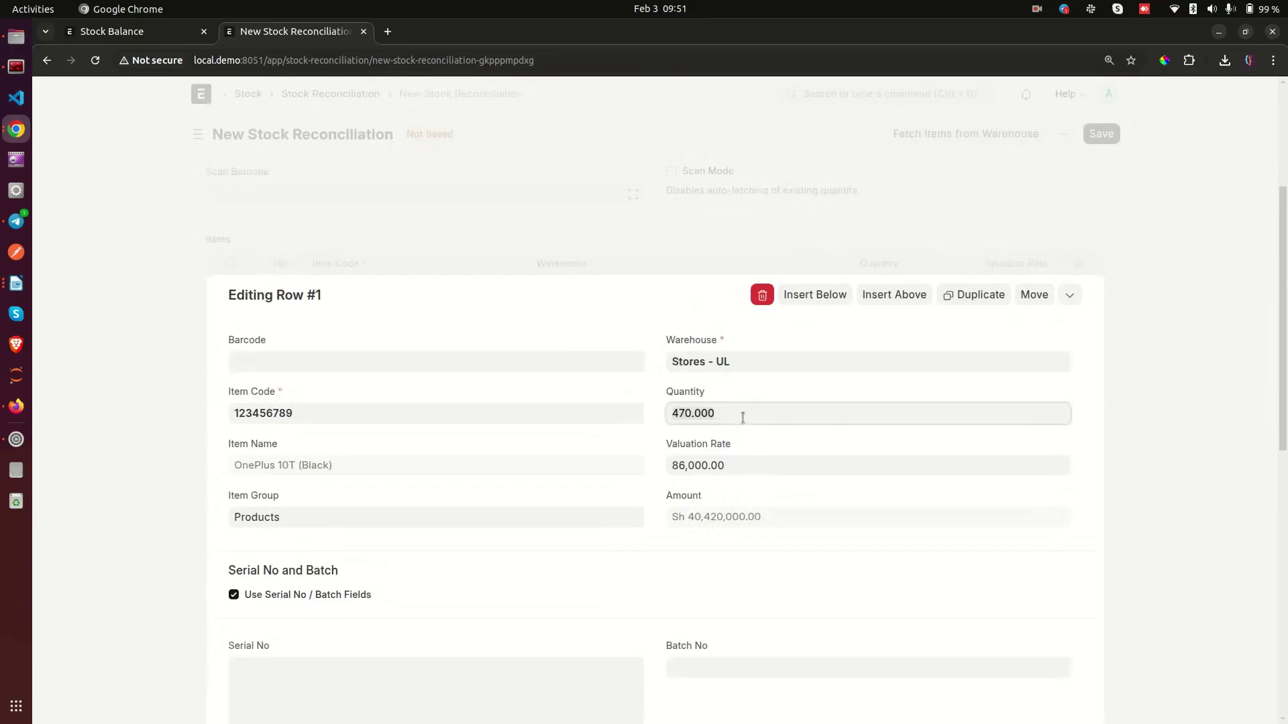
key(ctrl+a)
text(420)
click(1109, 348)
Step: Recheck the -30 quantity difference, then save the reconciliation as MAT-RECO-2025-00002
click(1078, 514)
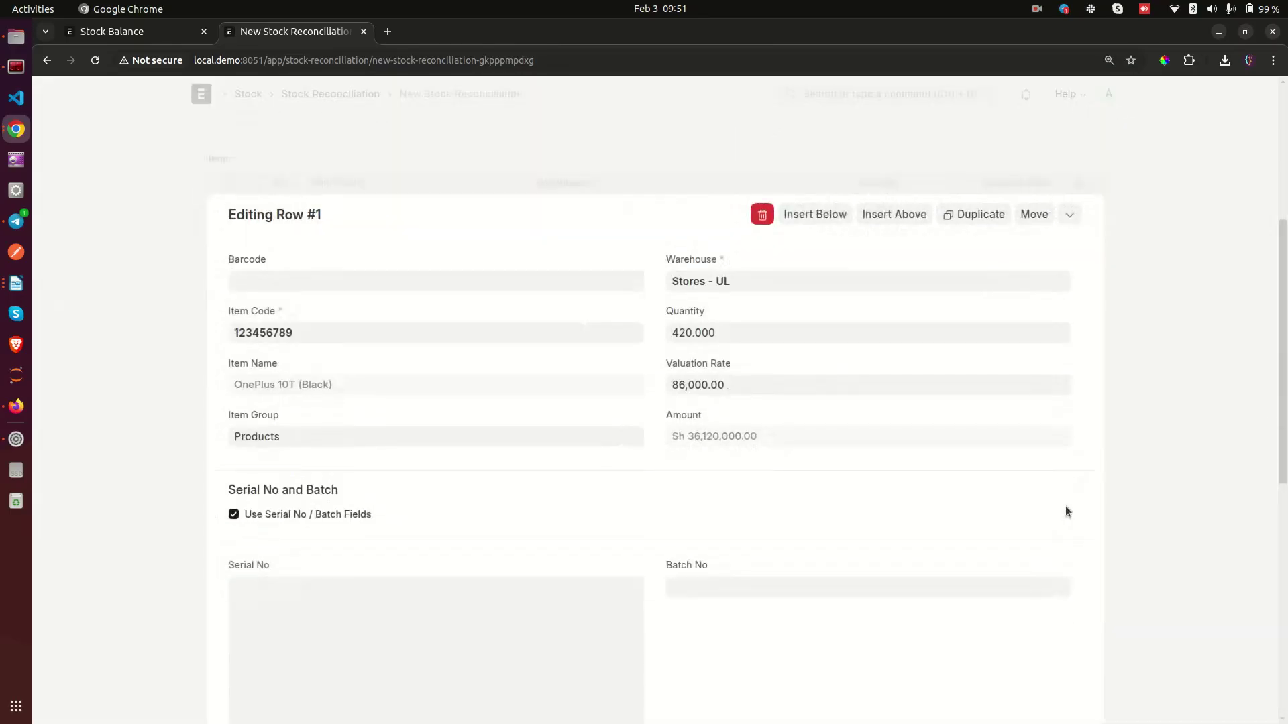
scroll(567, 513, down, 5)
double_click(242, 570)
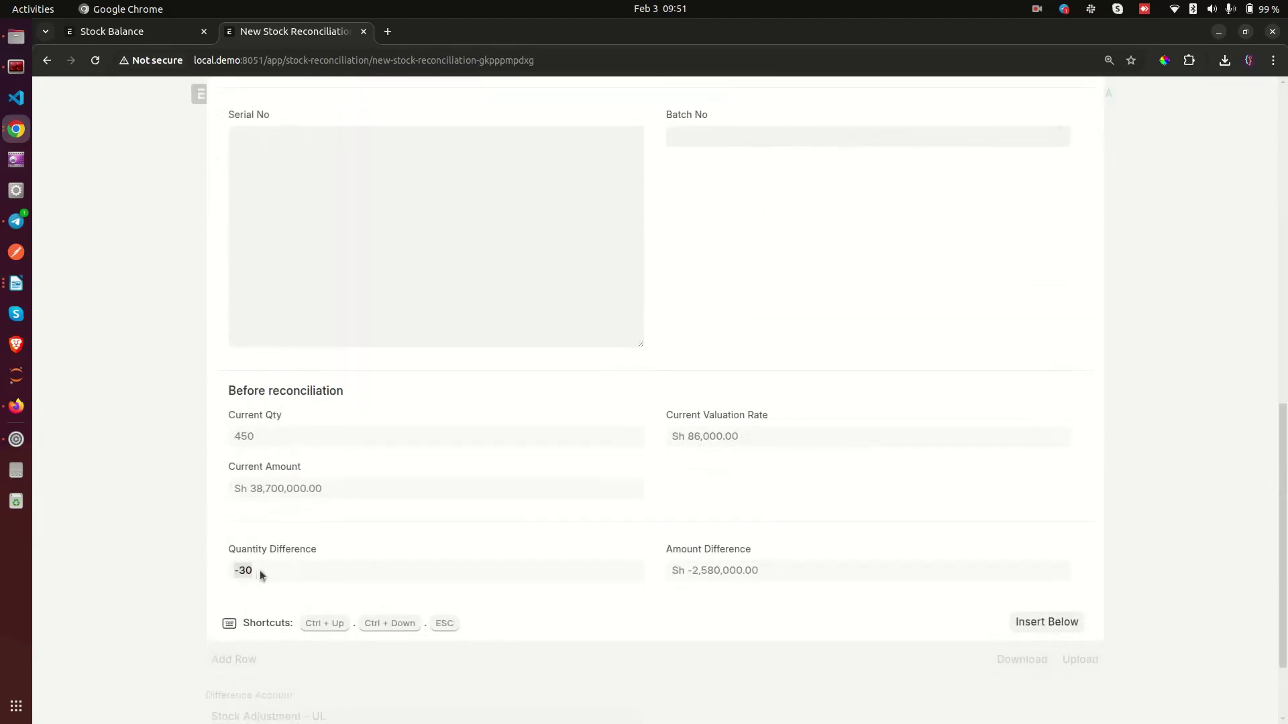
click(1173, 379)
click(1101, 134)
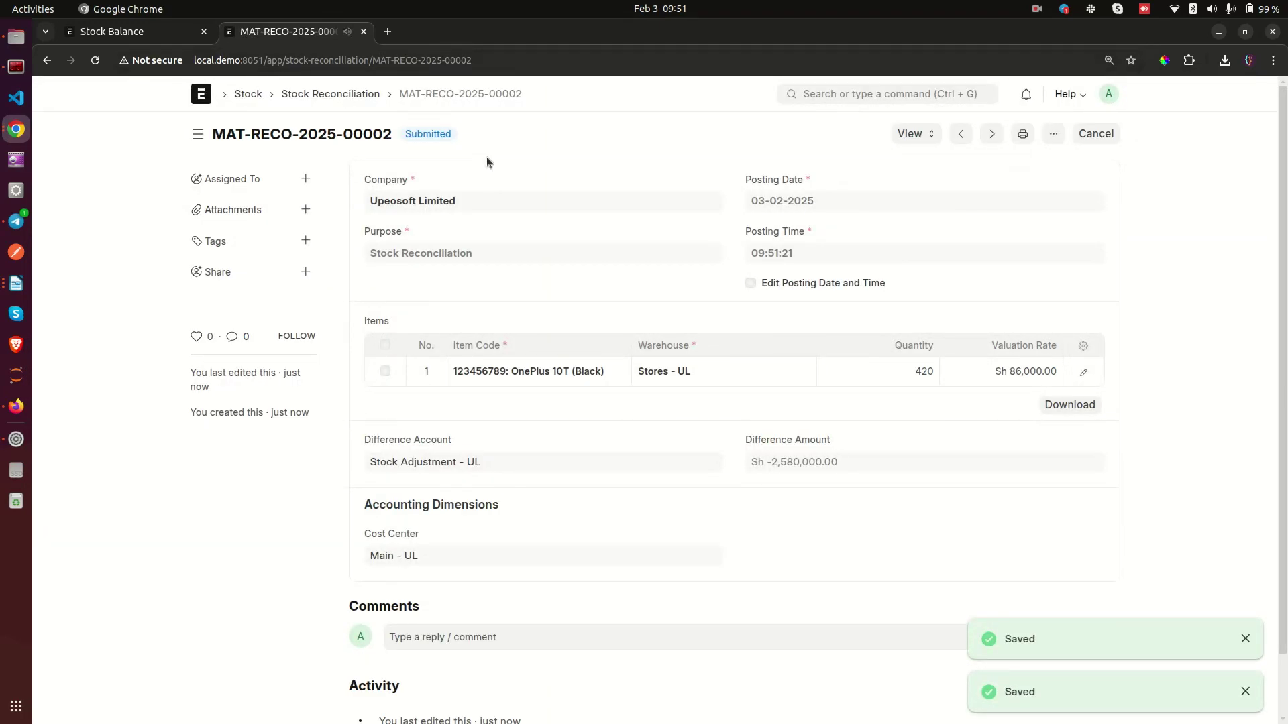
Step: Switch back to the Stock Balance report, still listing 450 units in Stores - UL
click(146, 33)
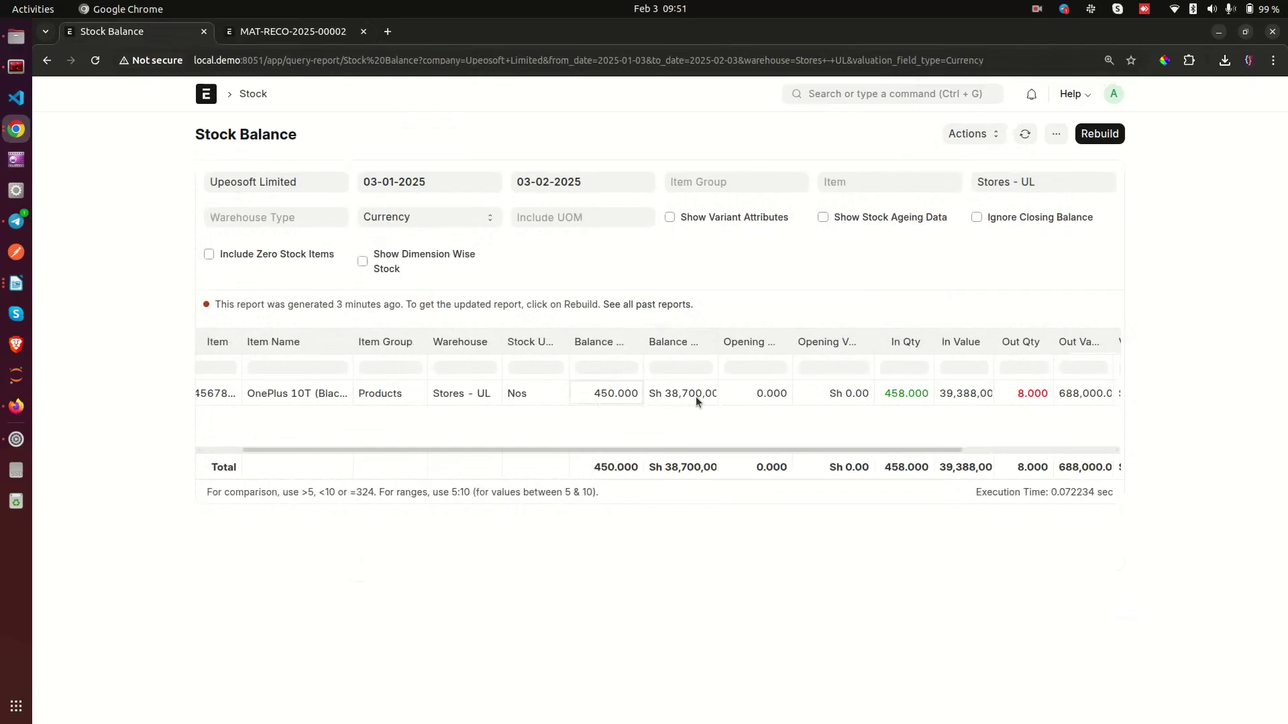
Step: Rebuild Stock Balance to confirm 420 units worth Sh 36,120,000, then return to MAT-RECO-2025-00002
click(1088, 138)
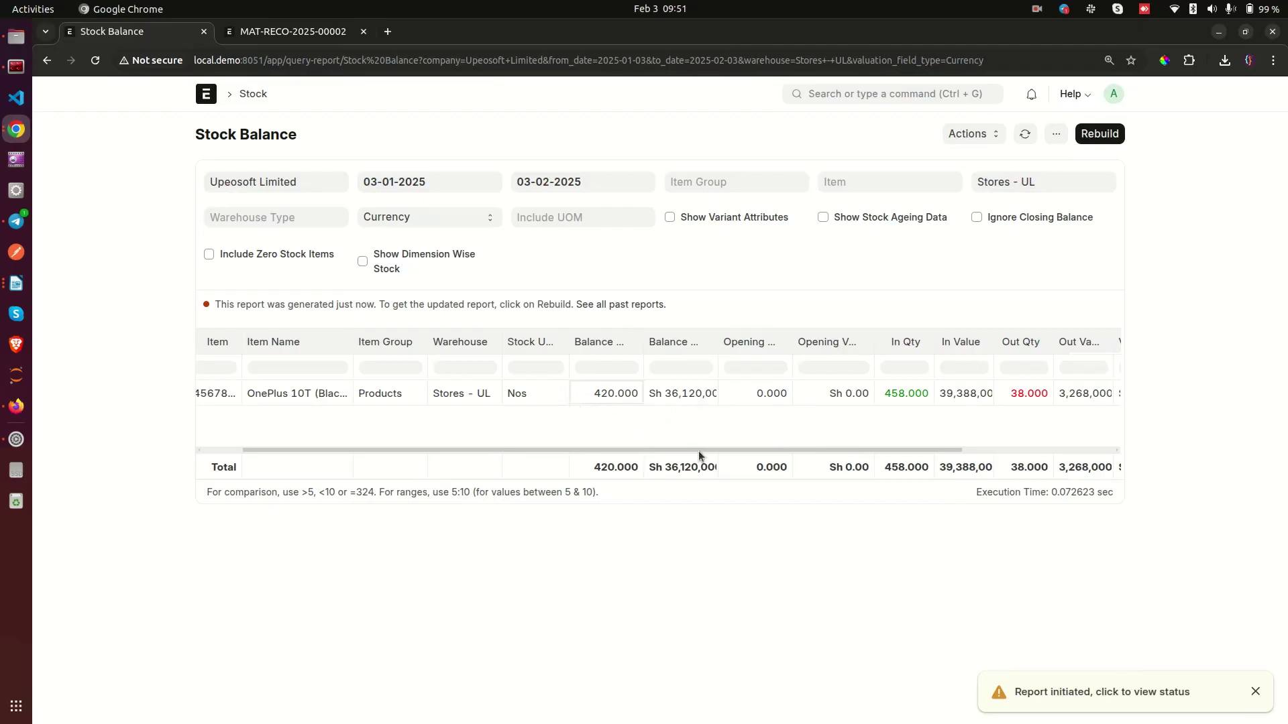
drag(697, 449, 658, 460)
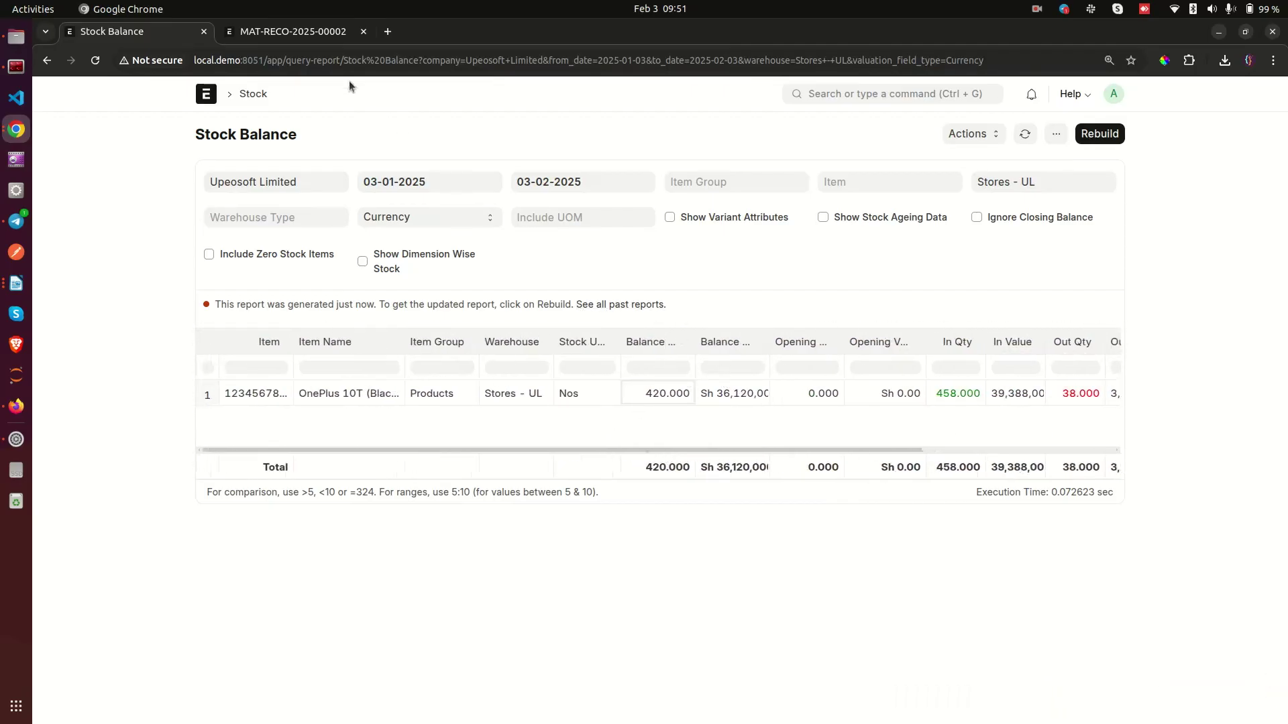
click(295, 34)
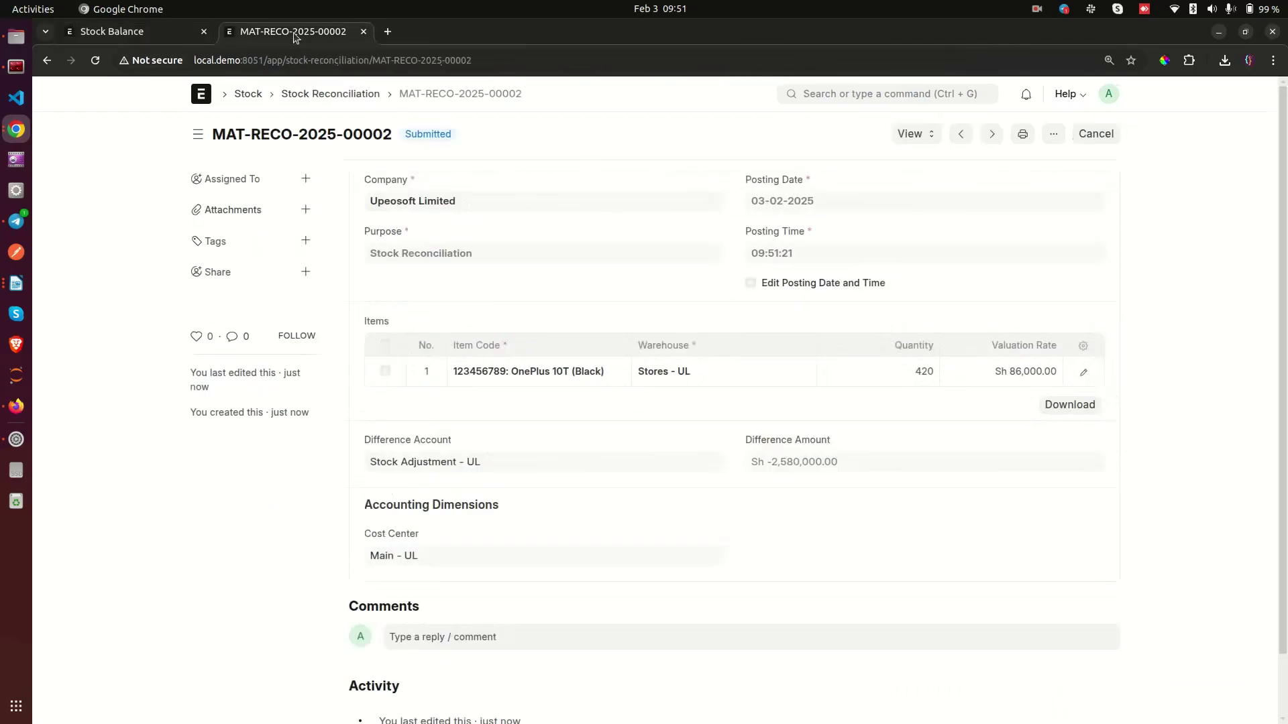
Step: Open the print preview of MAT-RECO-2025-00002 and locate the printed quantity of 420
click(1022, 133)
scroll(688, 498, down, 2)
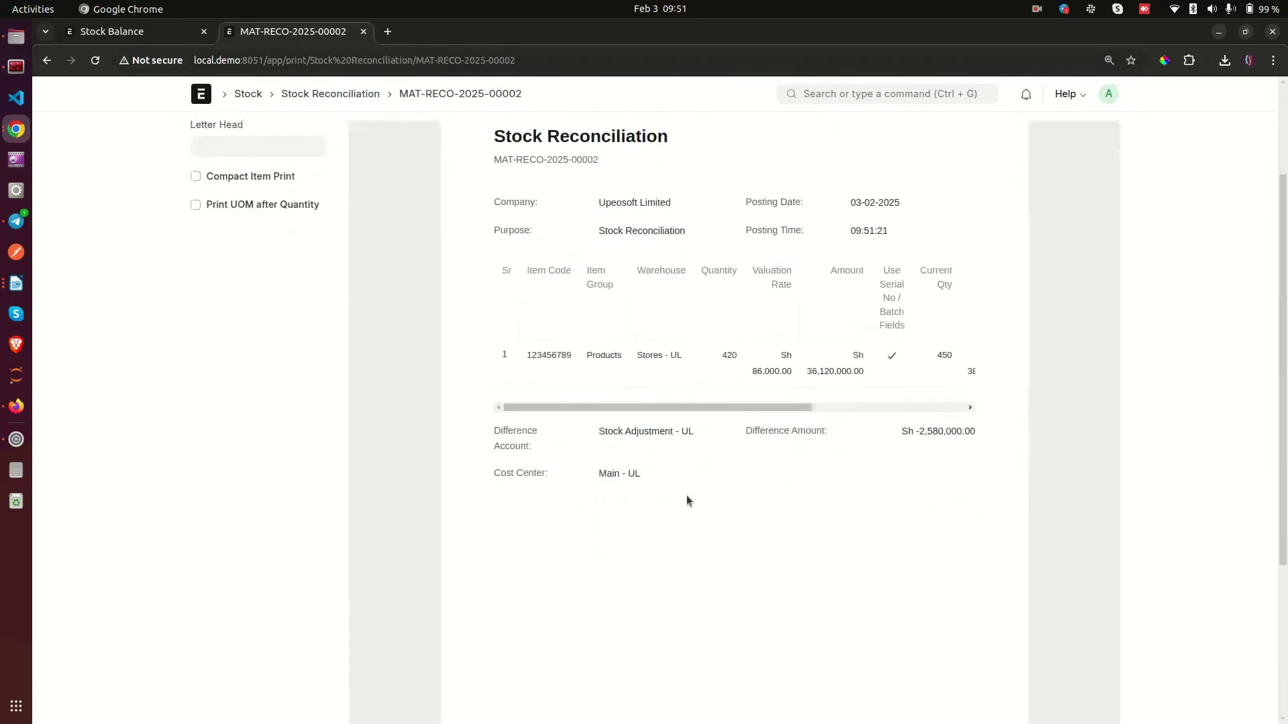
scroll(686, 496, down, 3)
scroll(686, 483, up, 5)
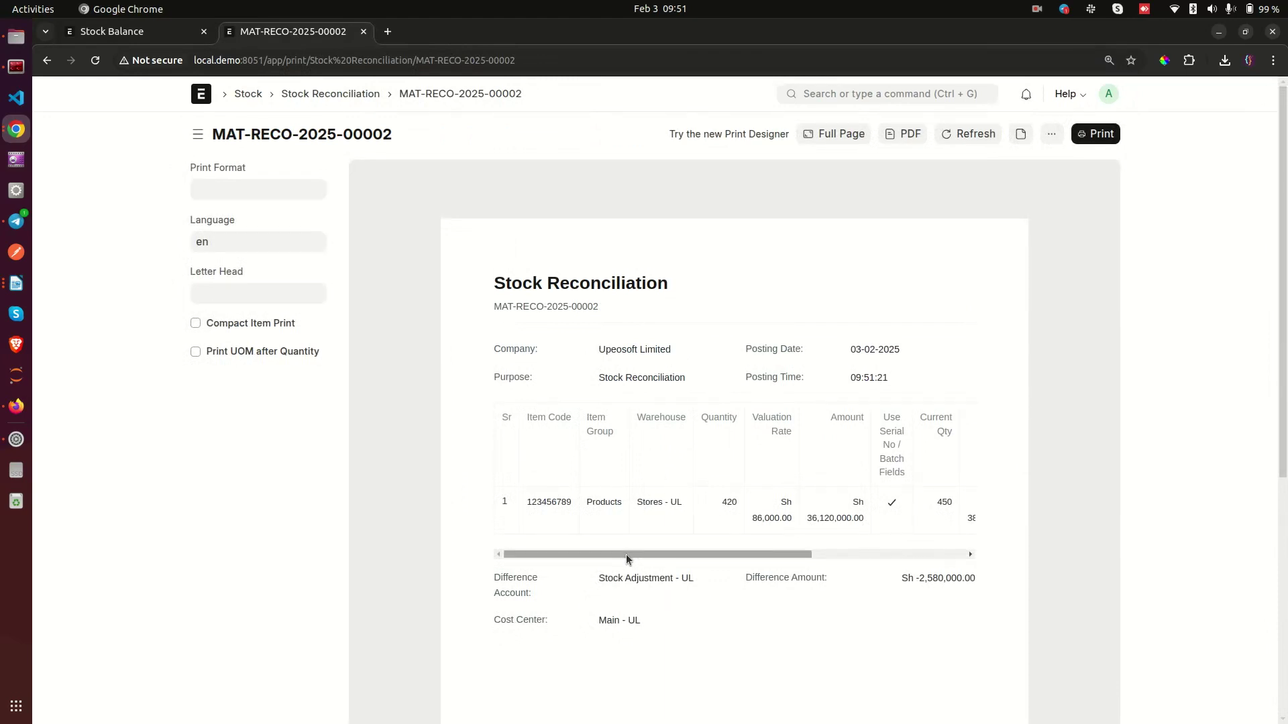
drag(626, 554, 681, 562)
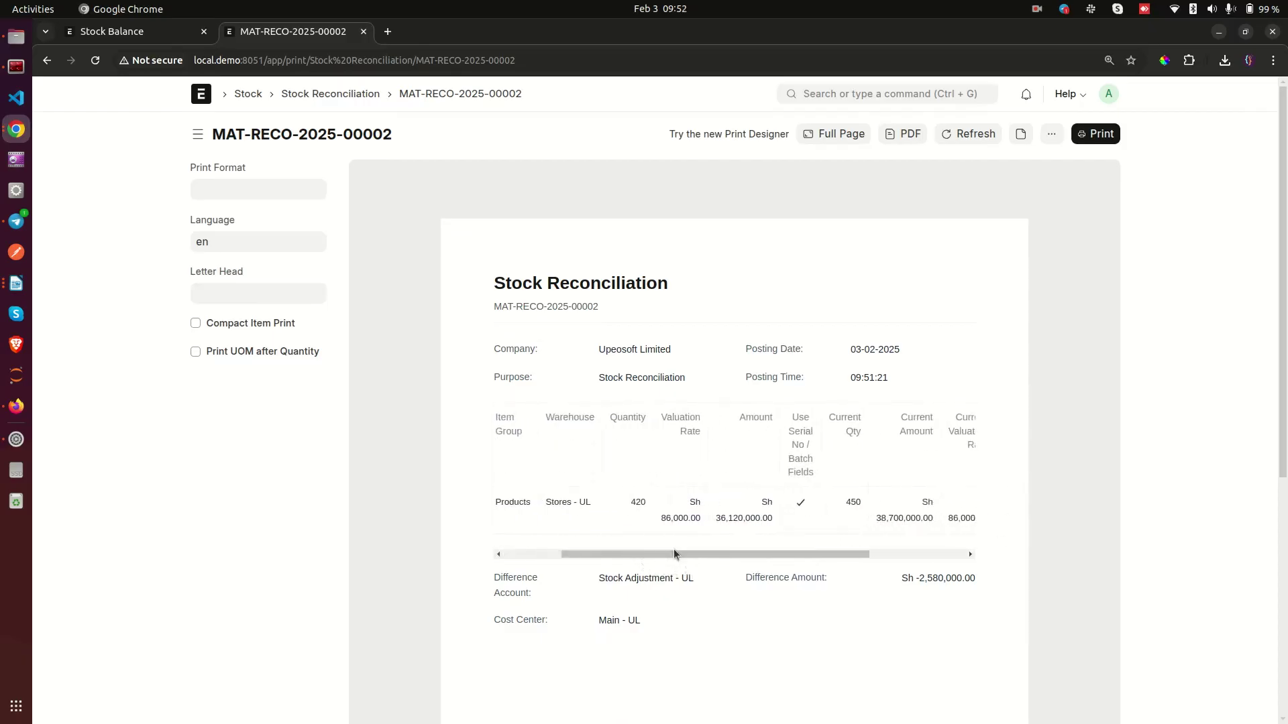
double_click(636, 502)
Step: Check the printed Current Qty of 450, quantity difference of -30 and amount difference
drag(832, 420, 863, 439)
drag(840, 510, 862, 508)
drag(838, 556, 937, 556)
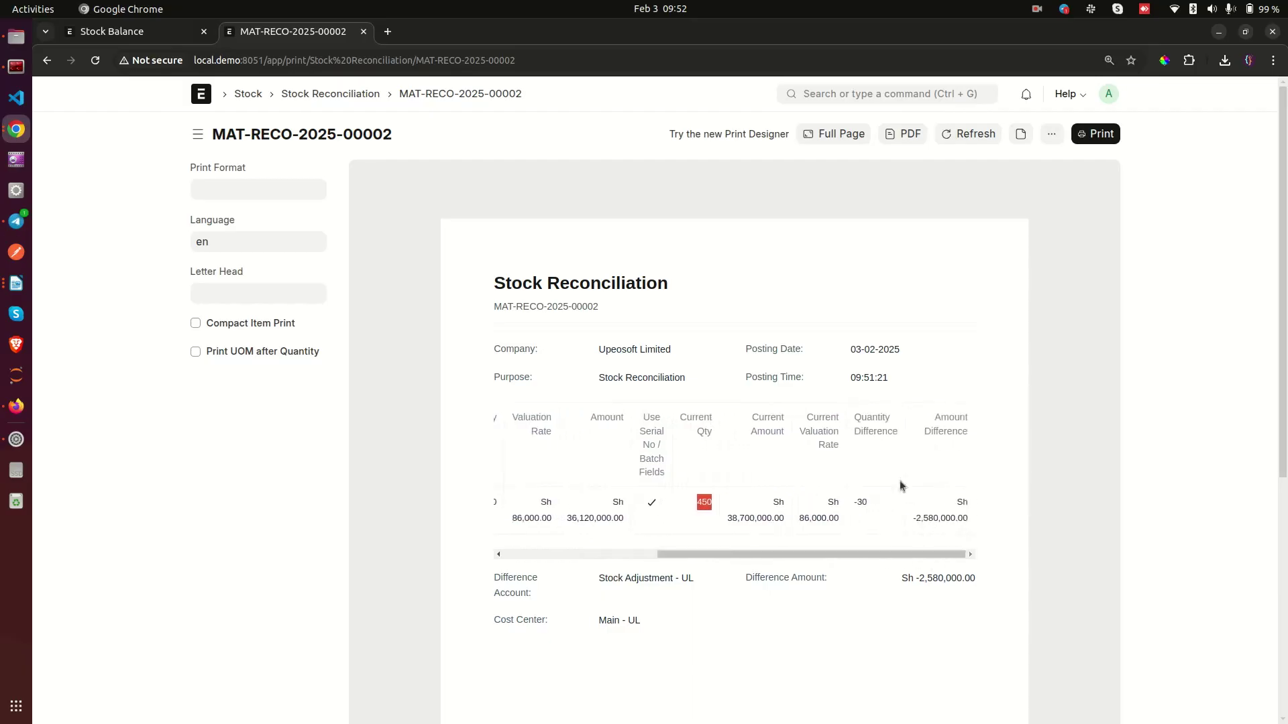
drag(854, 503, 868, 509)
click(867, 504)
drag(912, 519, 942, 517)
click(929, 537)
drag(908, 555, 711, 551)
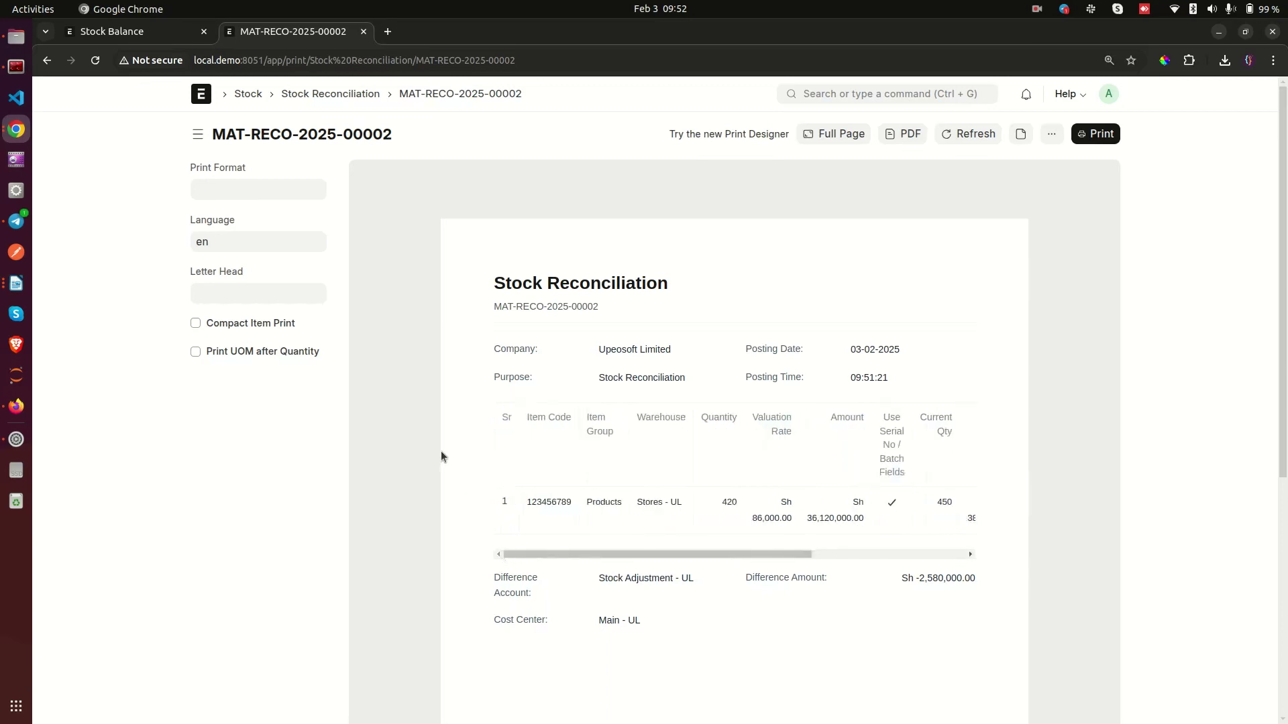